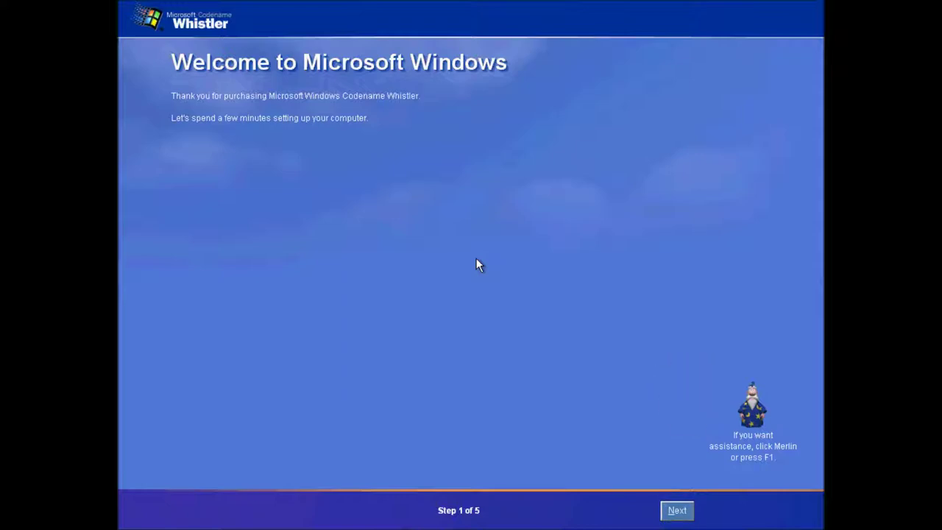
Step: Begin the initial computer setup and choose to connect directly to the Internet instead of through a network
click(680, 513)
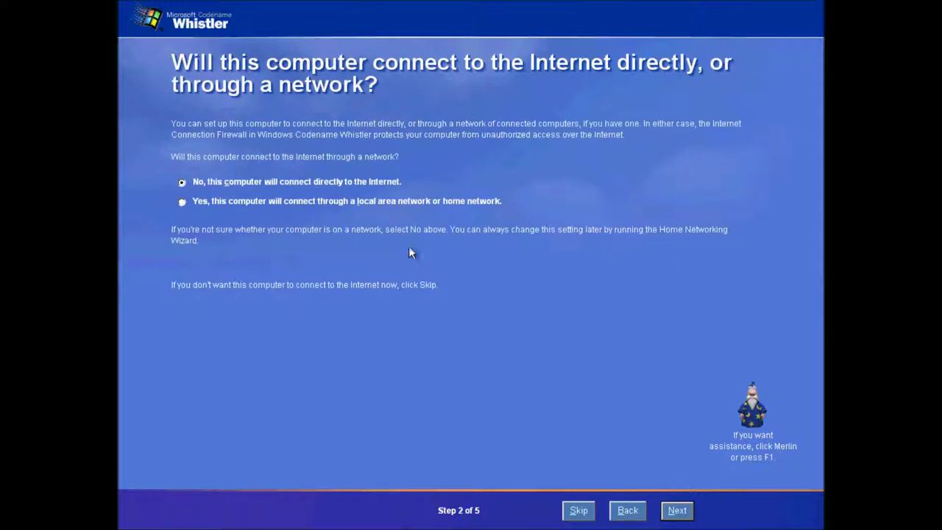
click(367, 204)
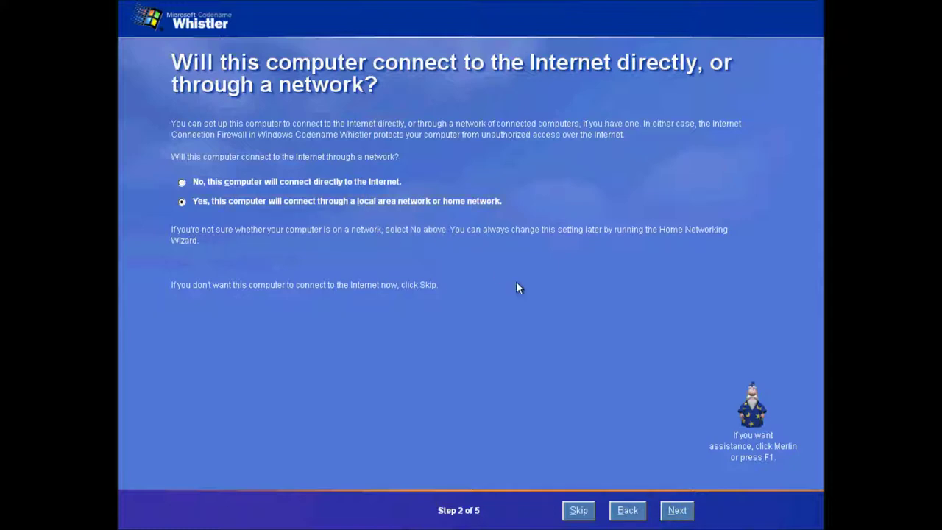
click(390, 182)
click(677, 510)
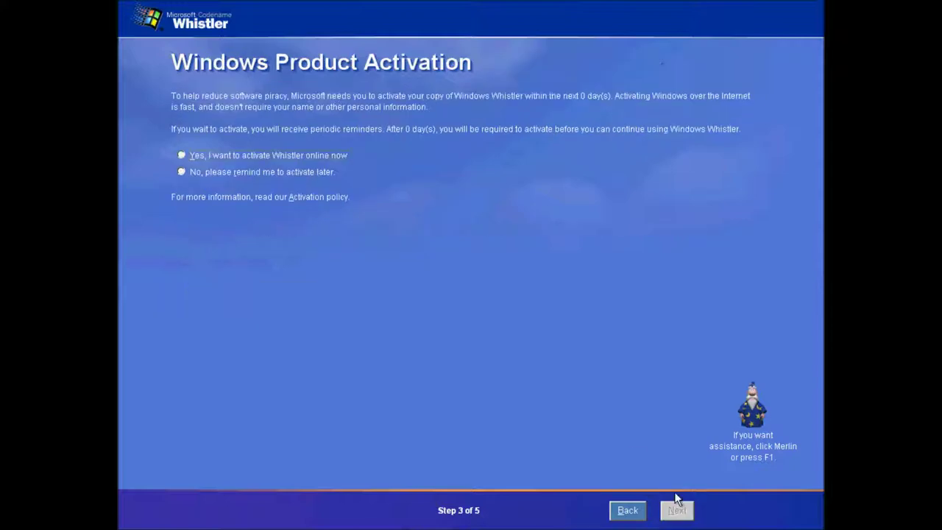
Step: Choose to activate Whistler online now and finish the setup
click(297, 156)
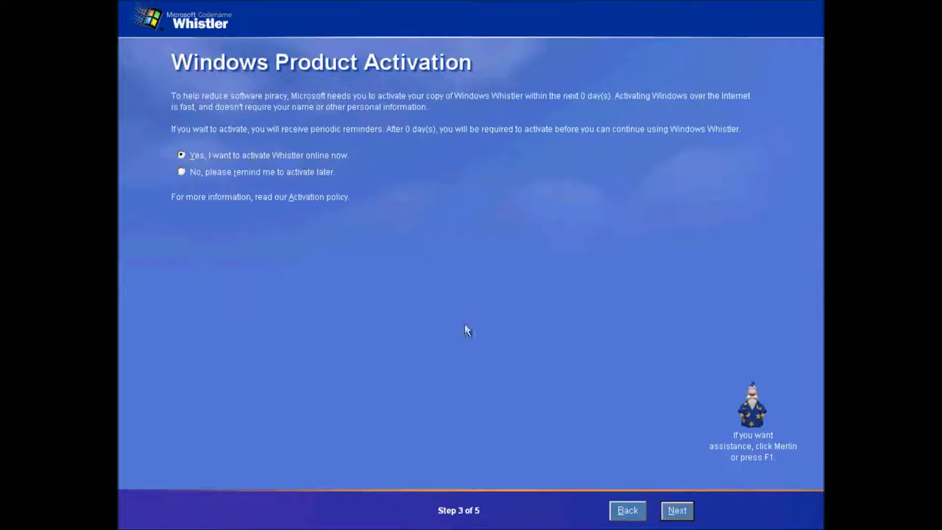
click(677, 510)
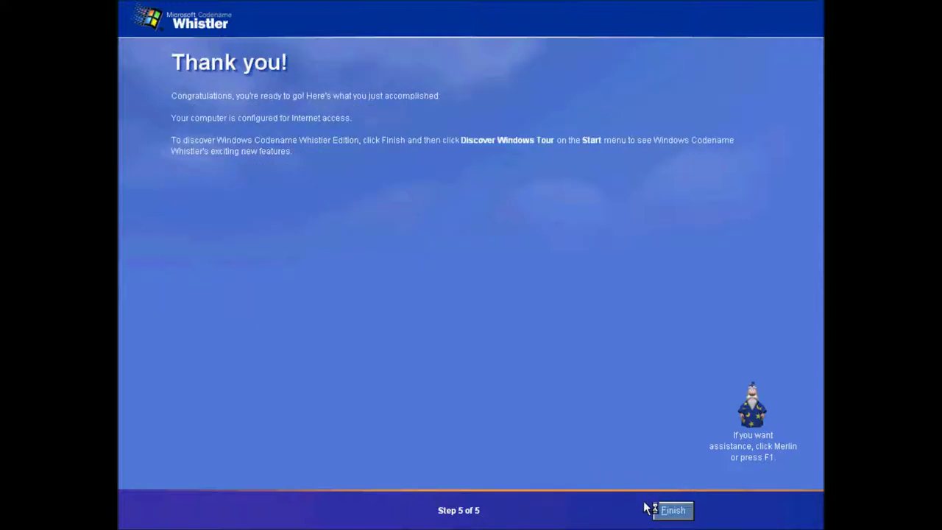
click(670, 509)
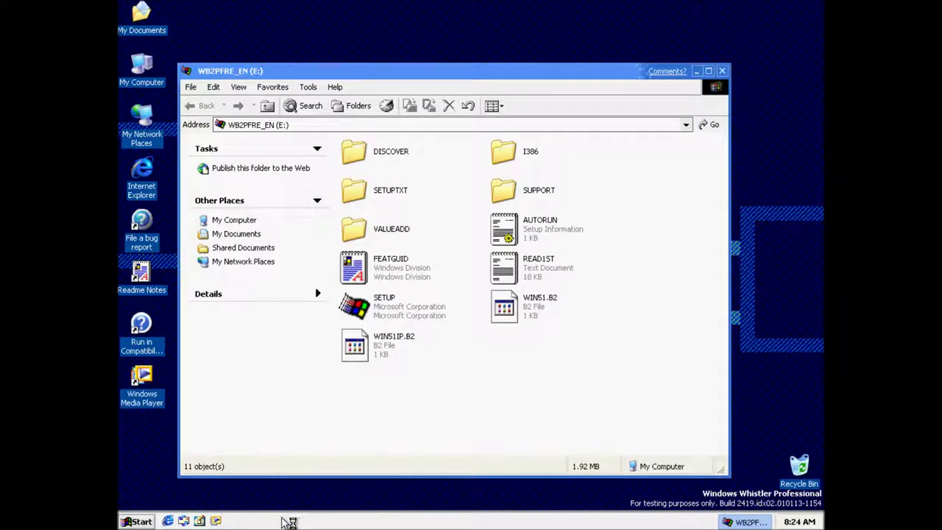
Step: Close the WB2PFRE_EN (E:) window and look through the installed programs under Accessories, including the Games group
click(722, 72)
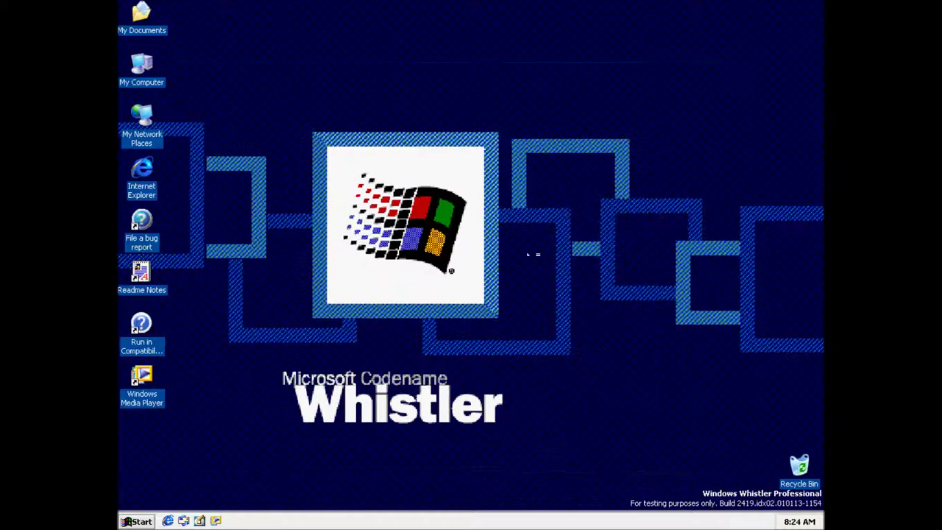
click(128, 520)
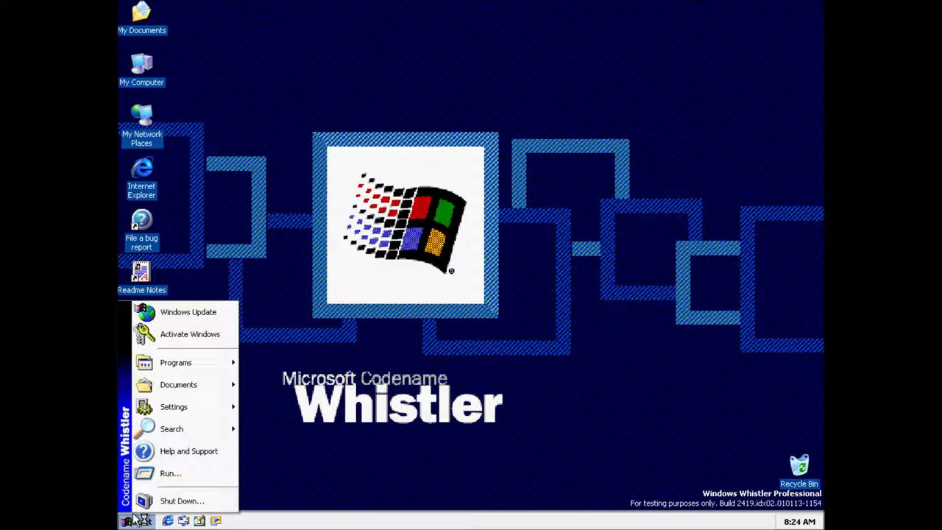
mouse_move(175, 365)
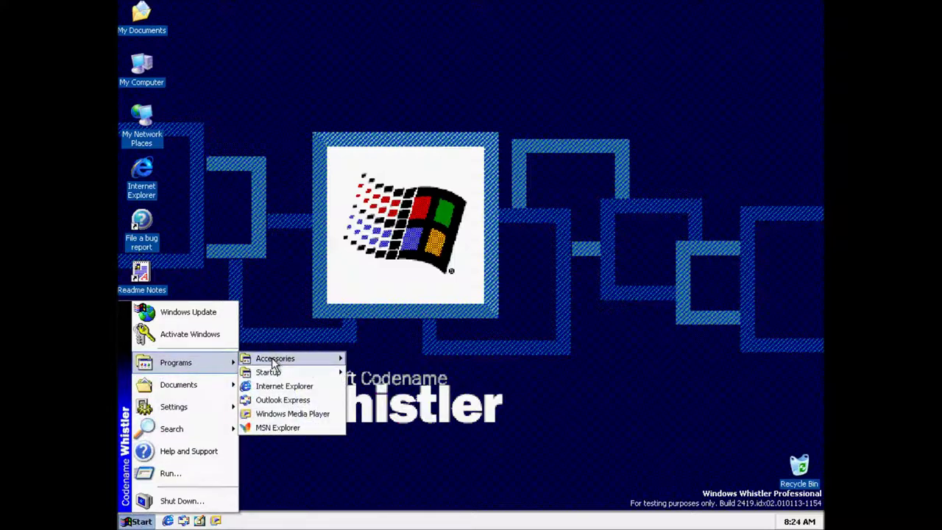
mouse_move(273, 362)
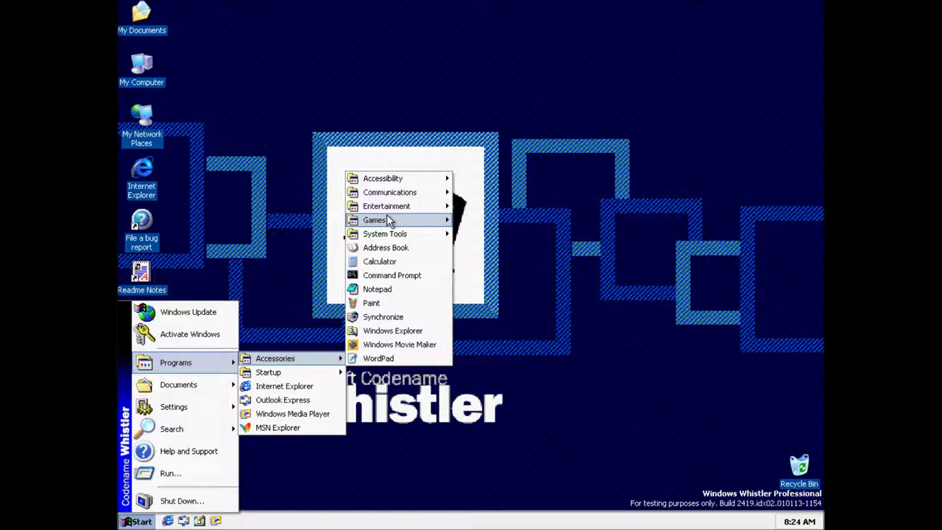
mouse_move(390, 222)
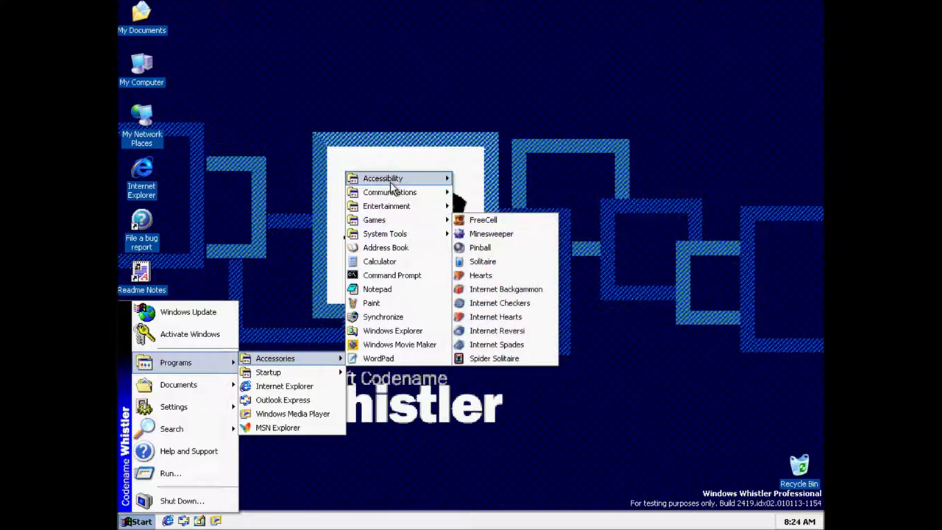
mouse_move(390, 181)
click(272, 161)
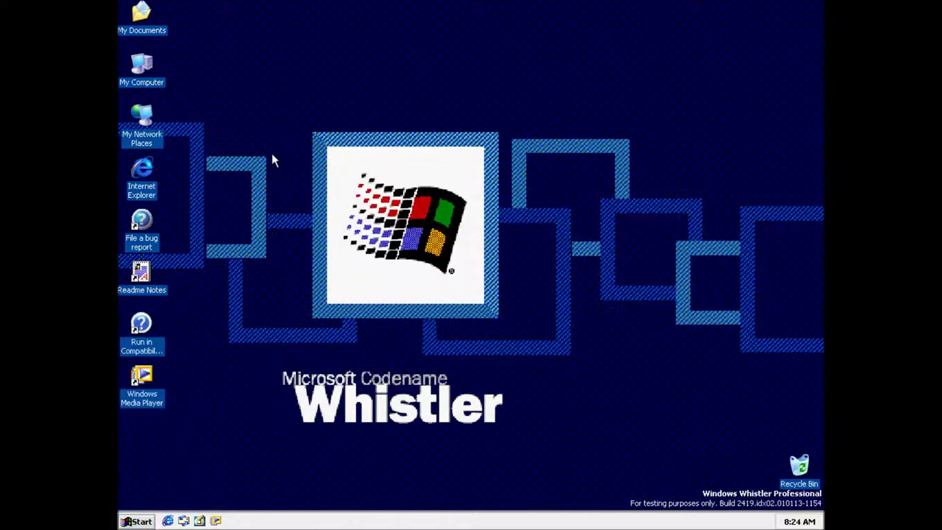
Step: Open Control Panel from My Computer, switch it from categories to the view of individual items, and close the window
double_click(151, 67)
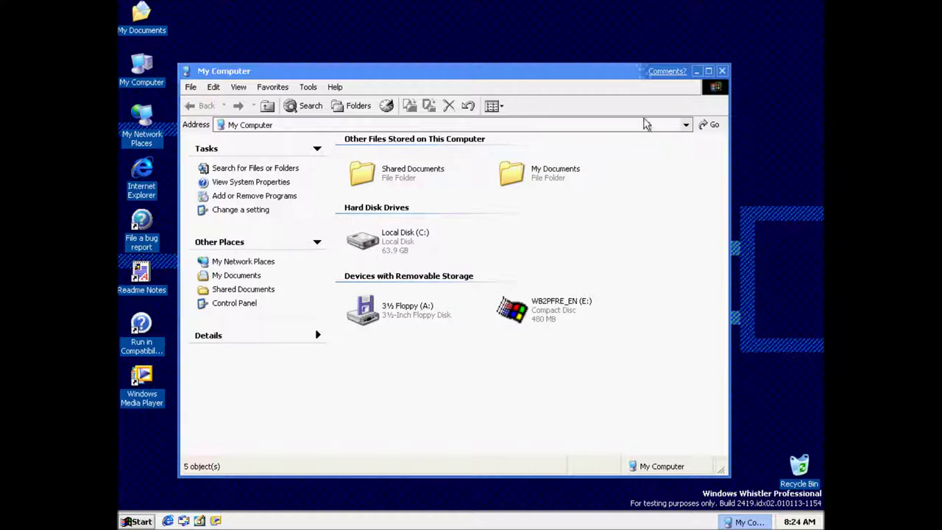
click(249, 302)
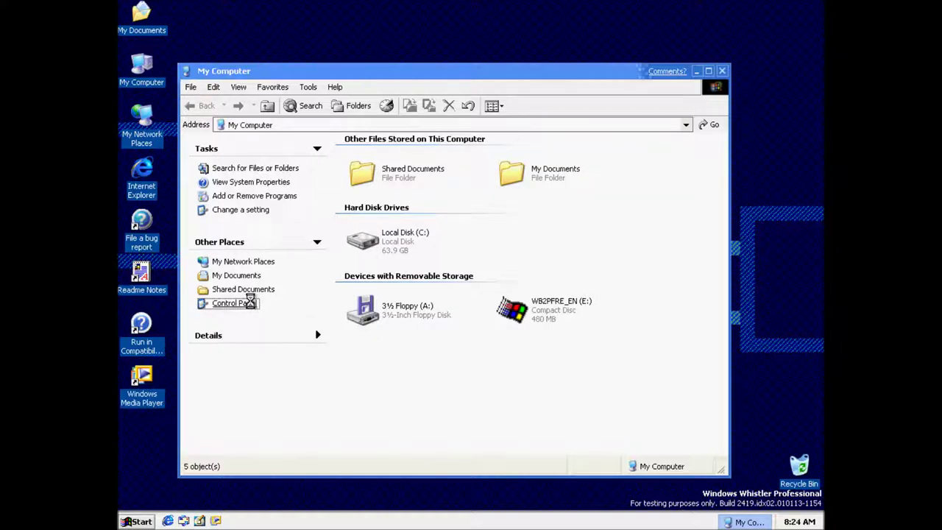
click(254, 169)
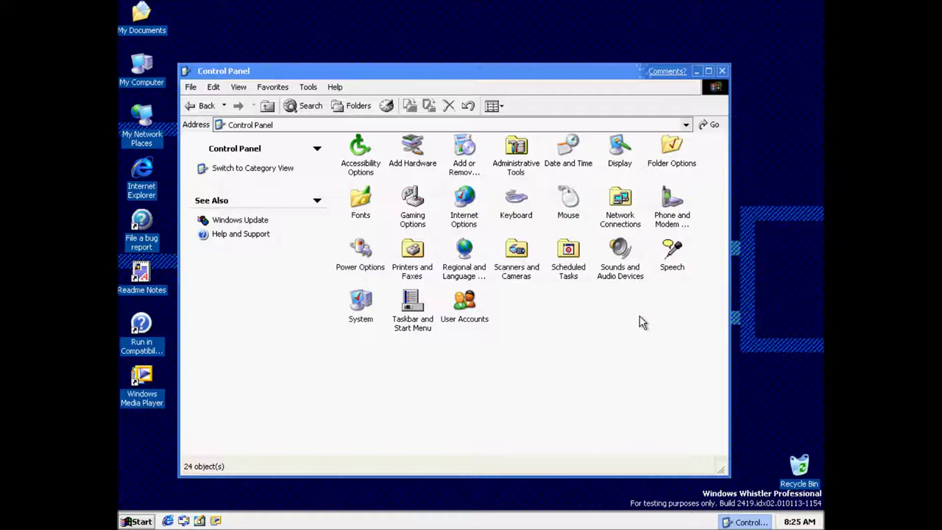
click(721, 71)
Step: Open the desktop background settings in Display Properties and preview the Water Color background
right_click(332, 248)
click(353, 329)
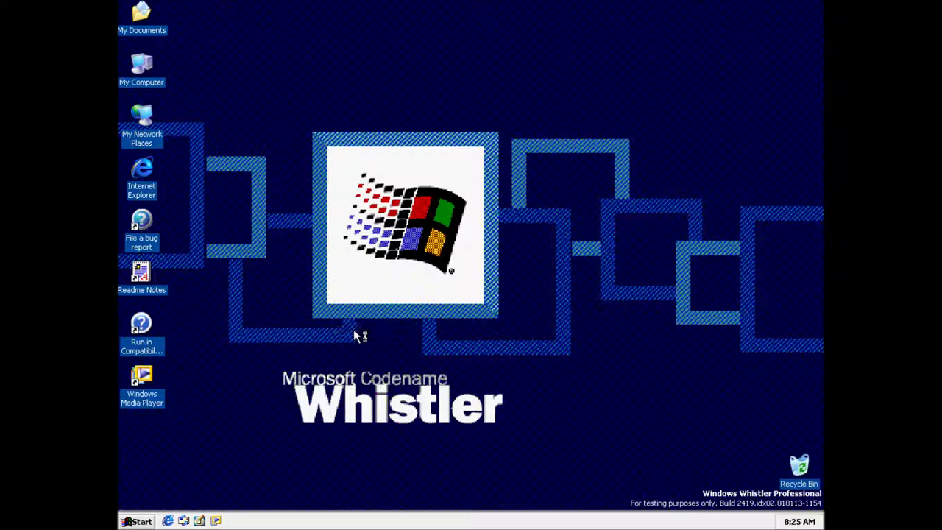
click(270, 122)
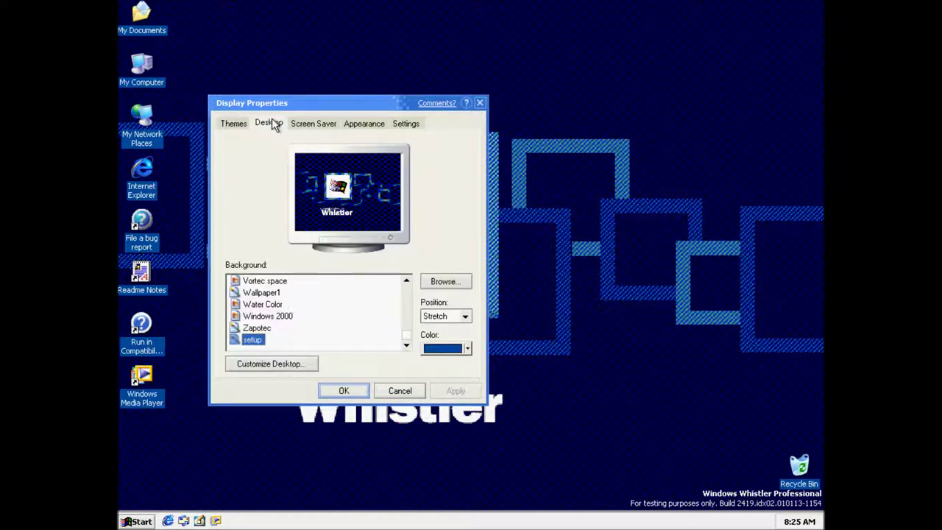
click(286, 306)
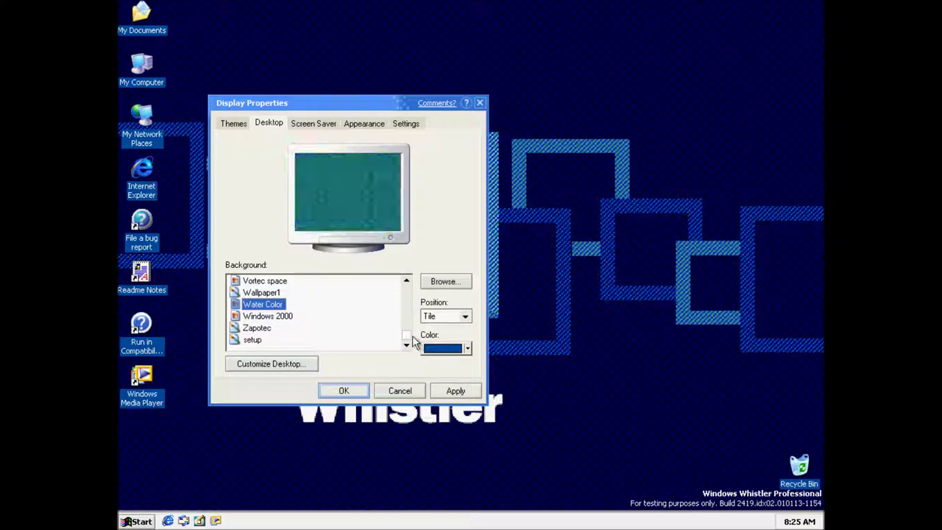
Step: Preview the desktop backgrounds one after another, from Azul down through the rest of the list
drag(406, 337, 405, 285)
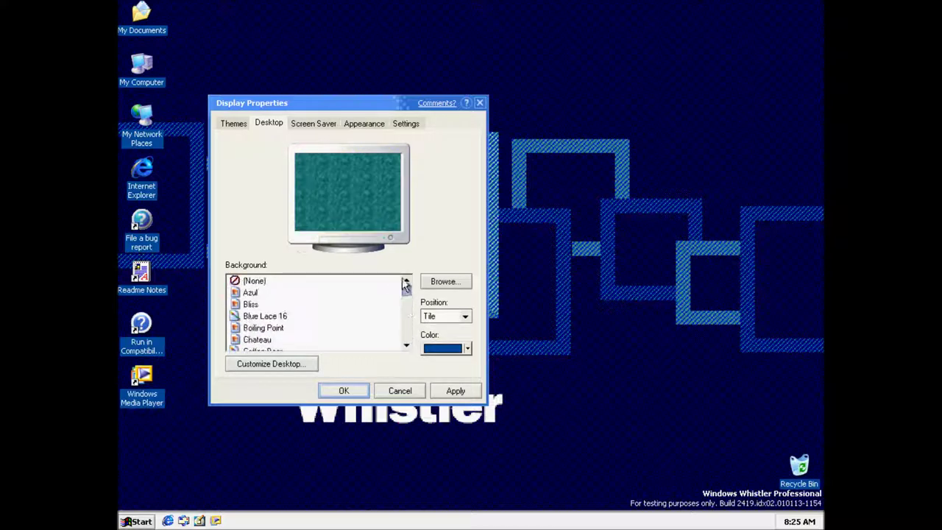
click(265, 292)
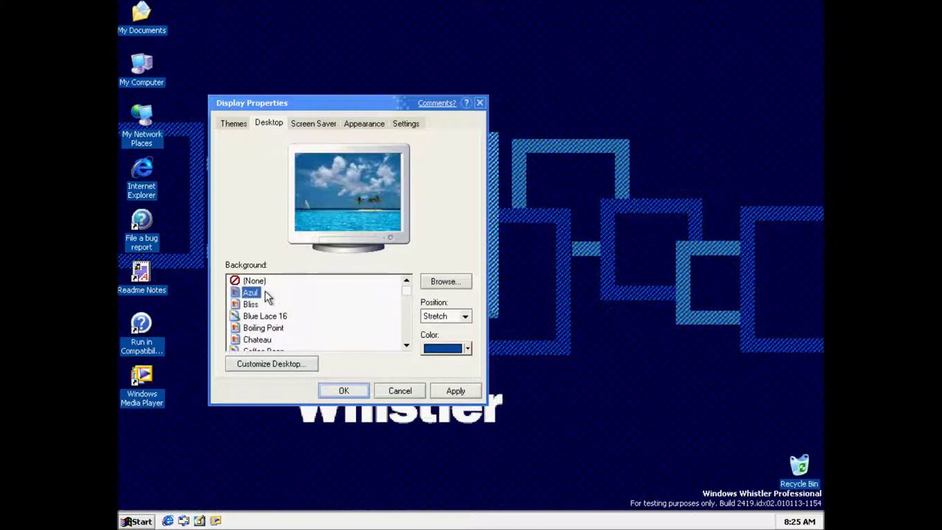
key(Down)
key(Down)
key(Down)
key(Down)
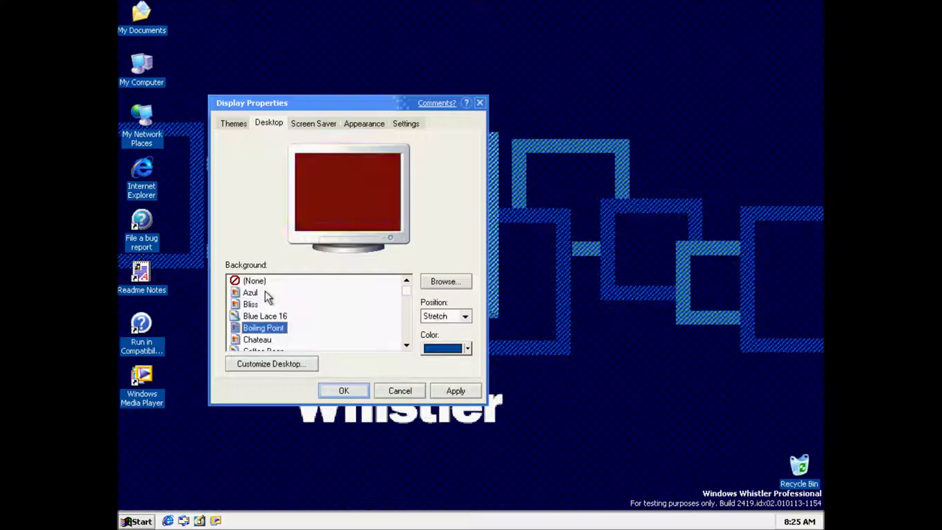
key(Down)
key(Down)
key(Down)
key(Down)
key(Down)
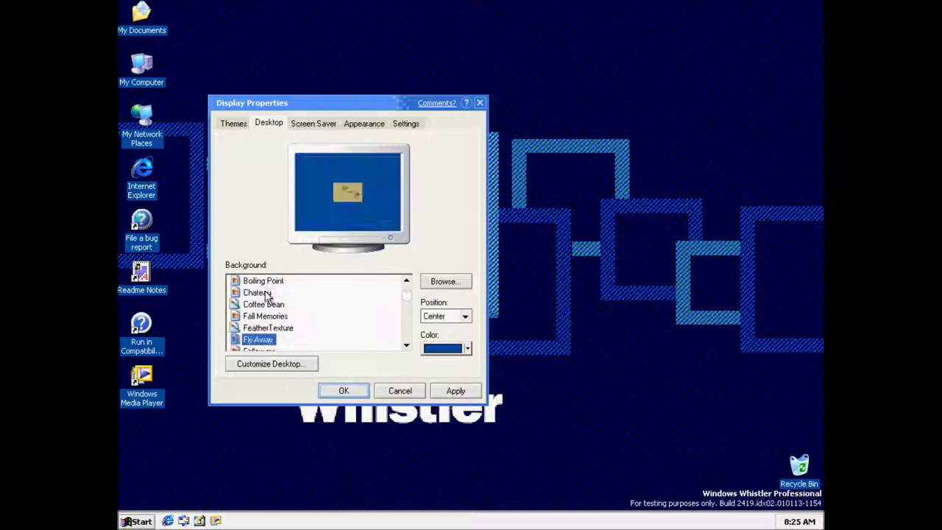
key(Down)
key(Down)
key(Down)
key(Down)
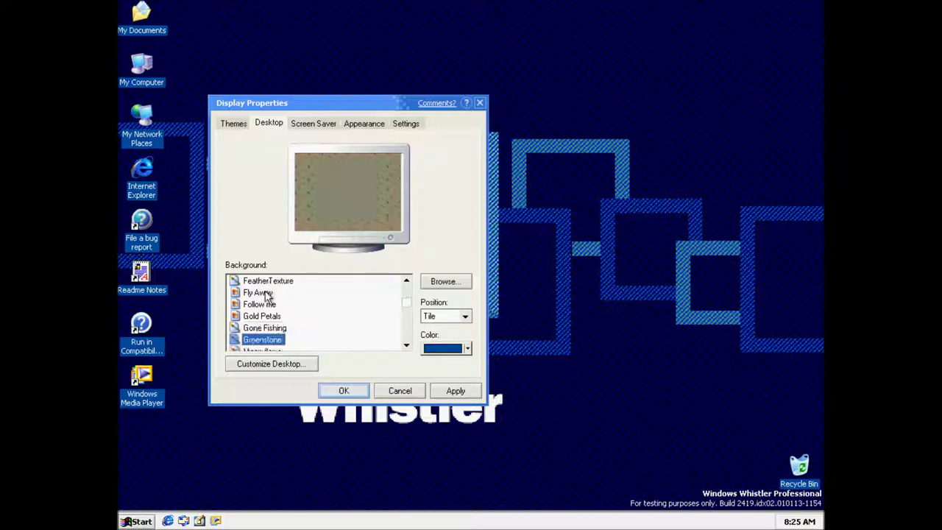
key(Down)
key(Down)
key(Down)
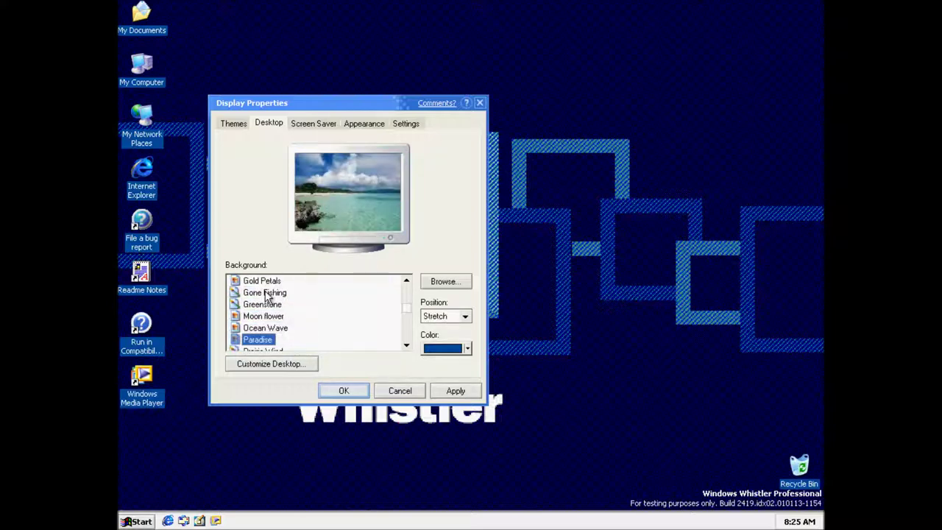
key(Down)
key(Down)
key(Down)
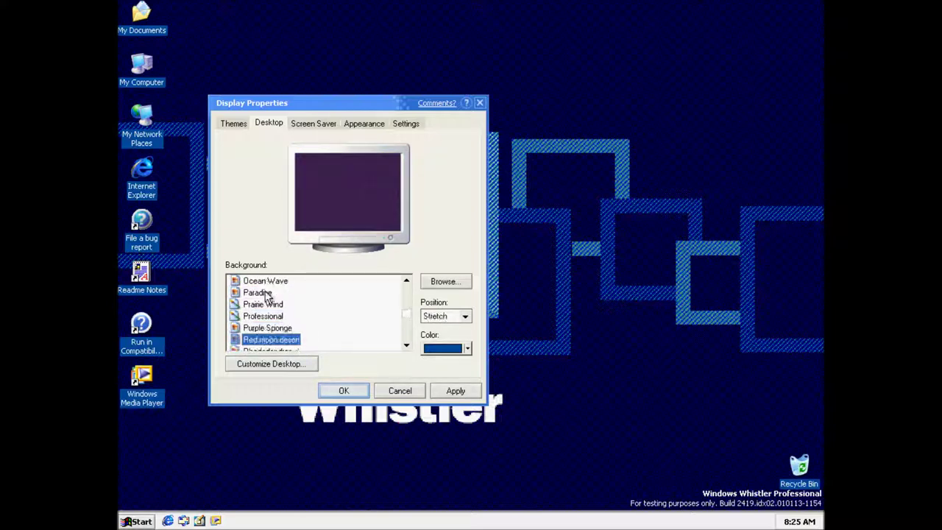
key(Down)
key(Down)
key(Down)
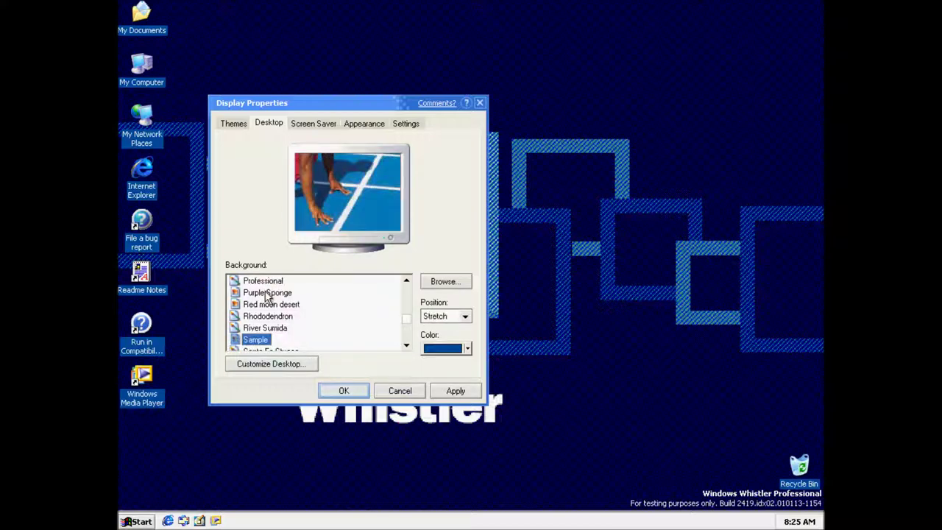
key(Down)
key(Down)
key(Down)
key(Down)
key(Down)
key(Down)
key(Down)
key(Down)
key(Down)
key(Down)
Step: Select the setup background at the end of the list and apply it
key(Up)
key(Up)
key(Up)
key(Down)
key(Down)
key(Down)
click(456, 390)
Step: Select the text3d screen saver to see its small preview
click(319, 125)
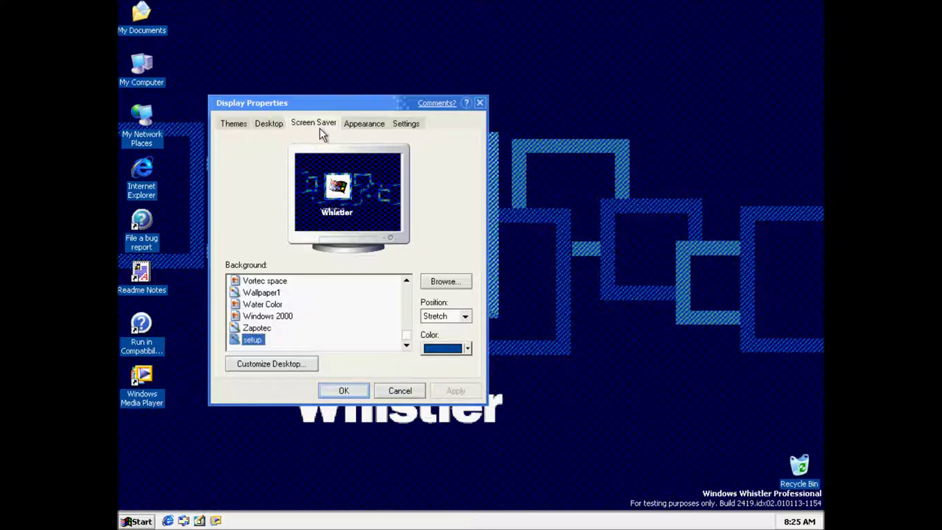
click(343, 278)
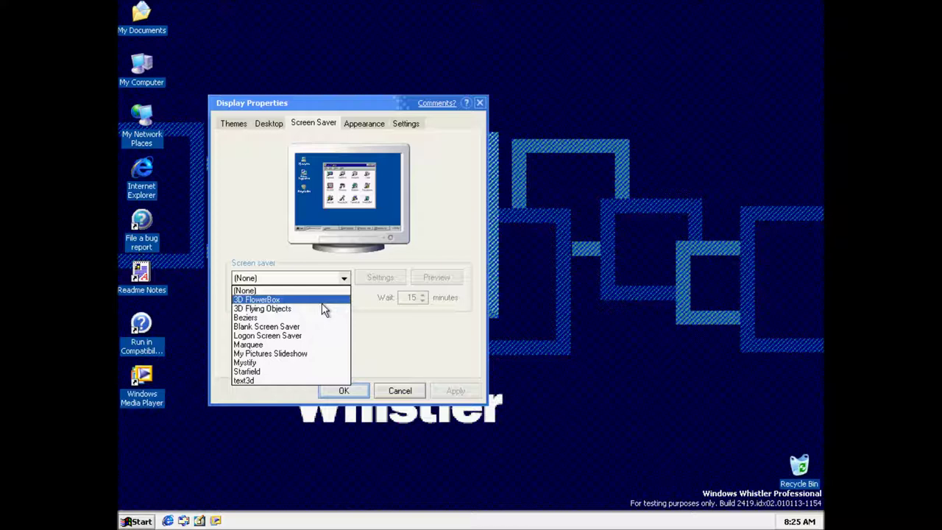
click(301, 380)
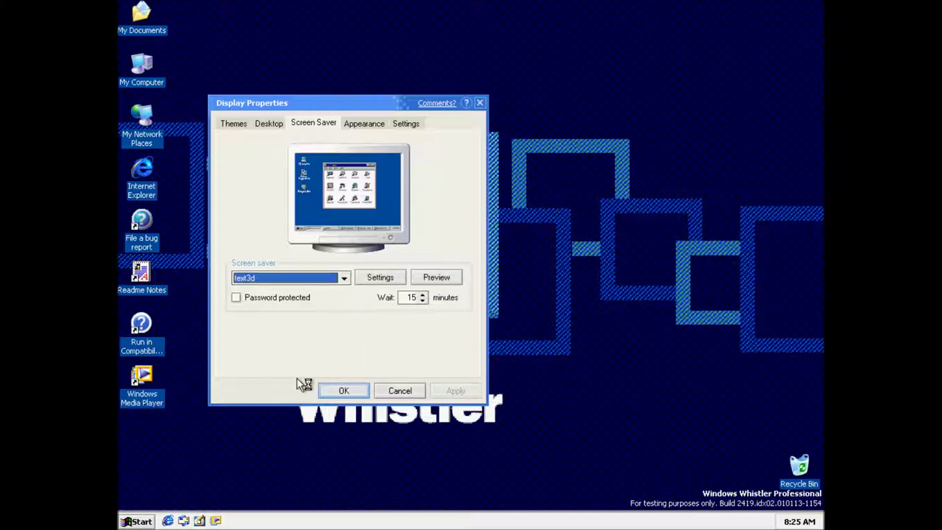
Step: Select the 3D Flying Objects screen saver and preview it in full screen
click(344, 278)
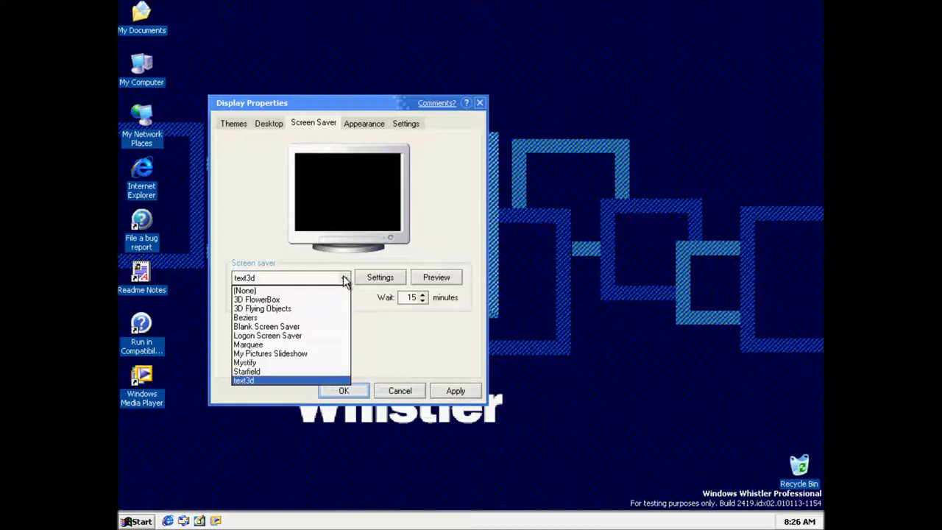
click(331, 308)
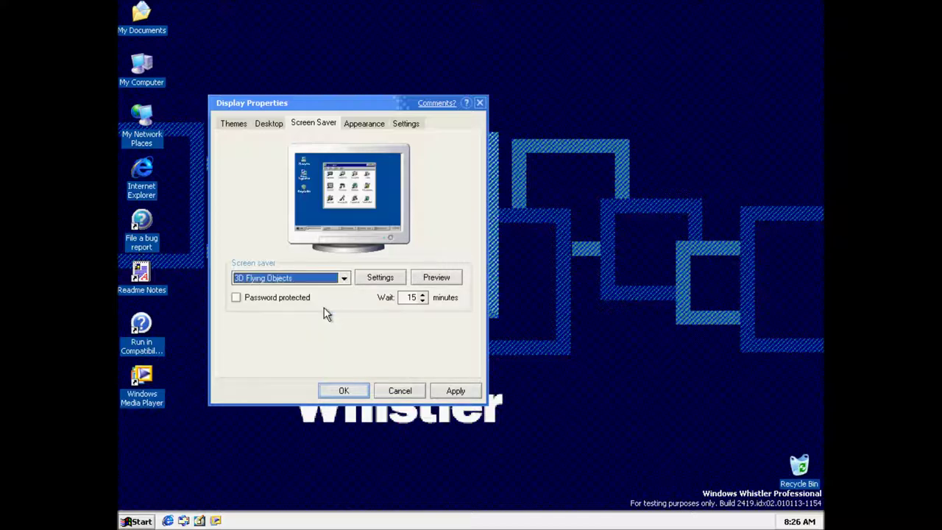
click(445, 277)
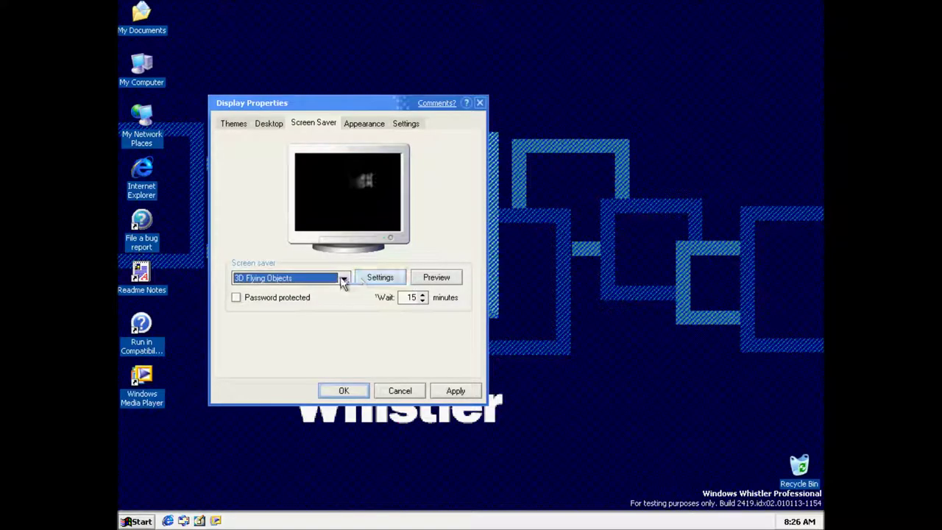
Step: Open the options of the 3D Flying Objects screen saver and close them again
click(378, 277)
click(385, 184)
click(437, 174)
click(437, 174)
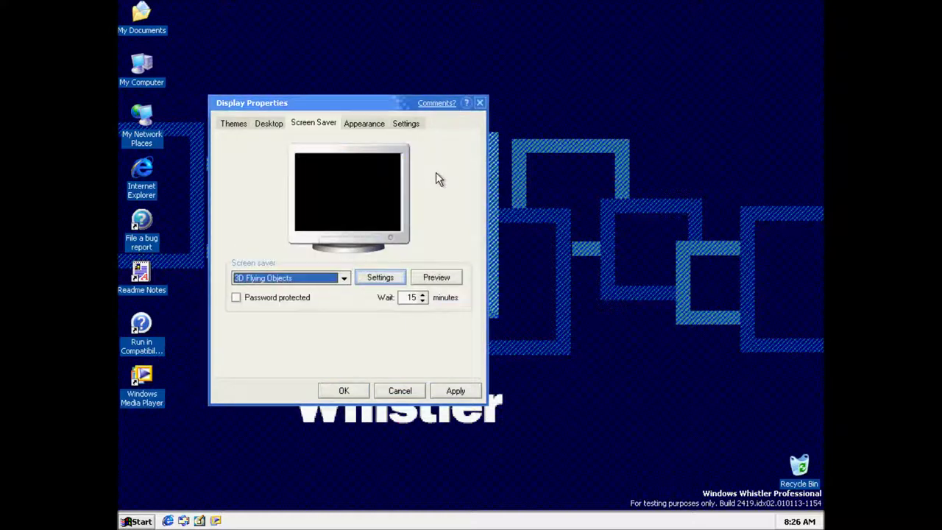
Step: Examine the window appearance options and the screen resolution and color quality settings
click(376, 125)
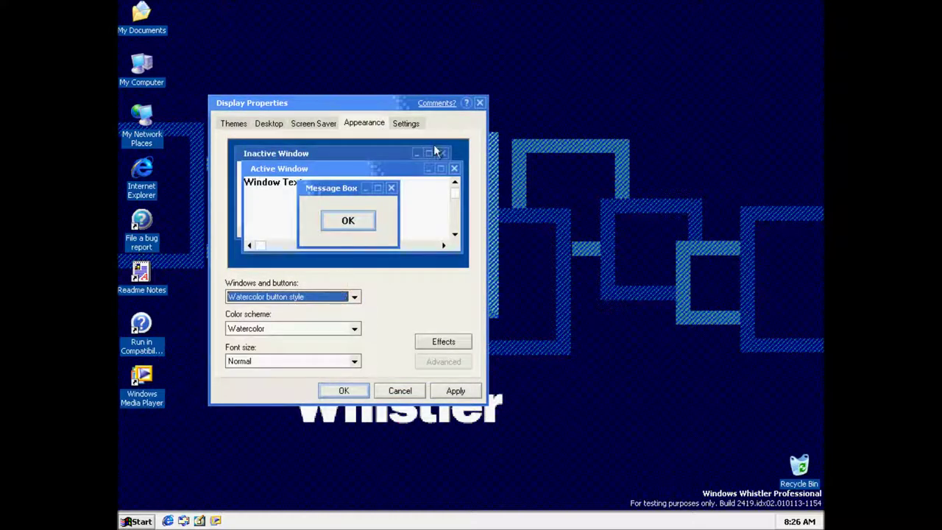
click(416, 126)
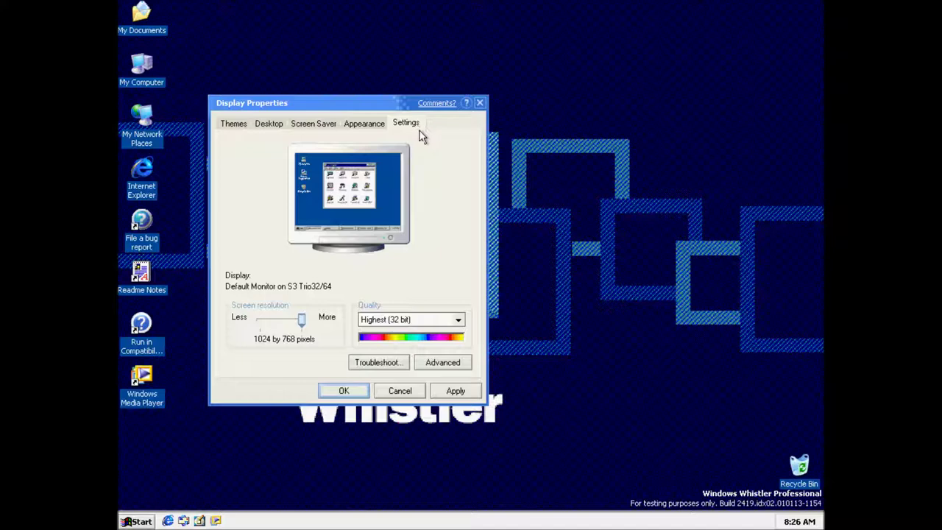
Step: Close the display properties without changes and open a search for files or folders, using an animated screen character
click(338, 130)
click(399, 390)
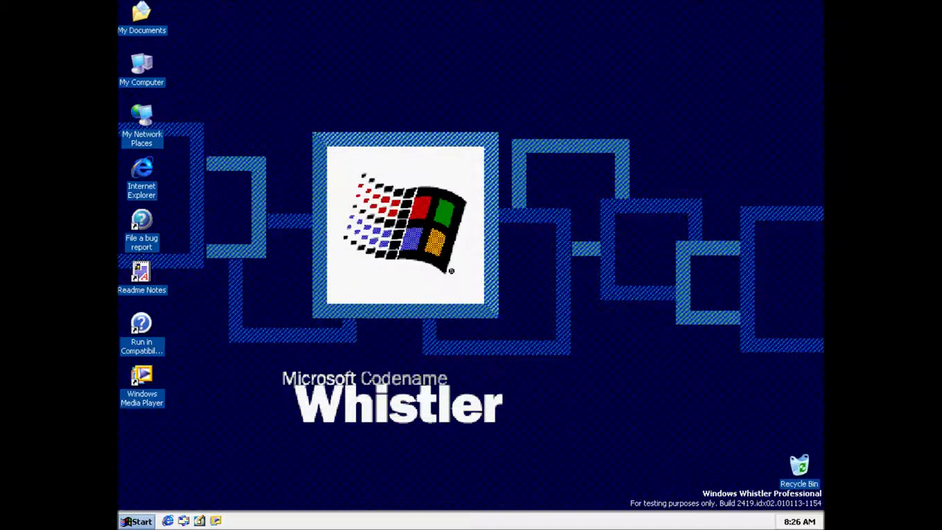
click(136, 521)
mouse_move(172, 430)
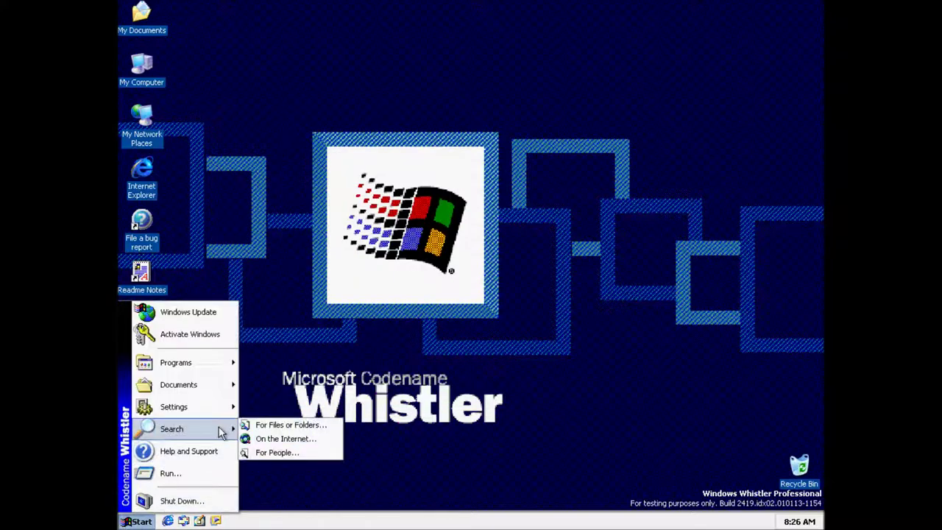
click(252, 425)
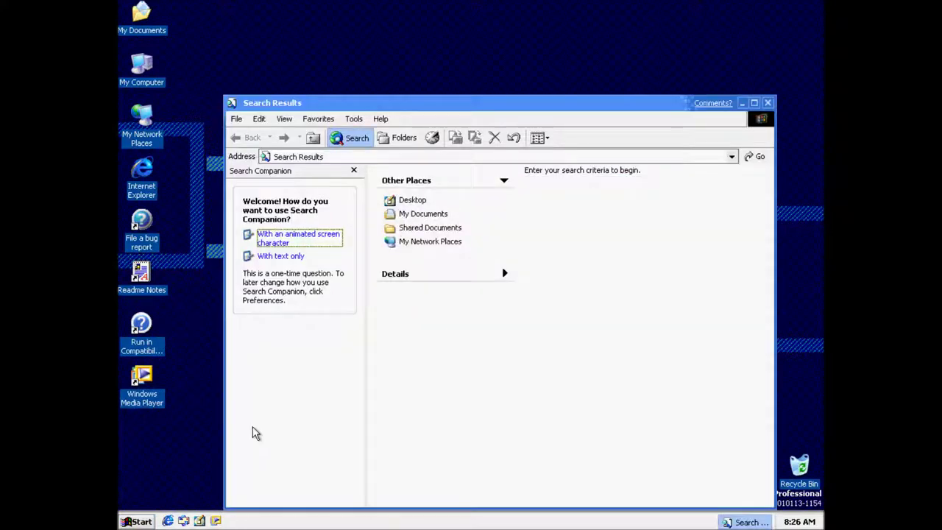
click(278, 241)
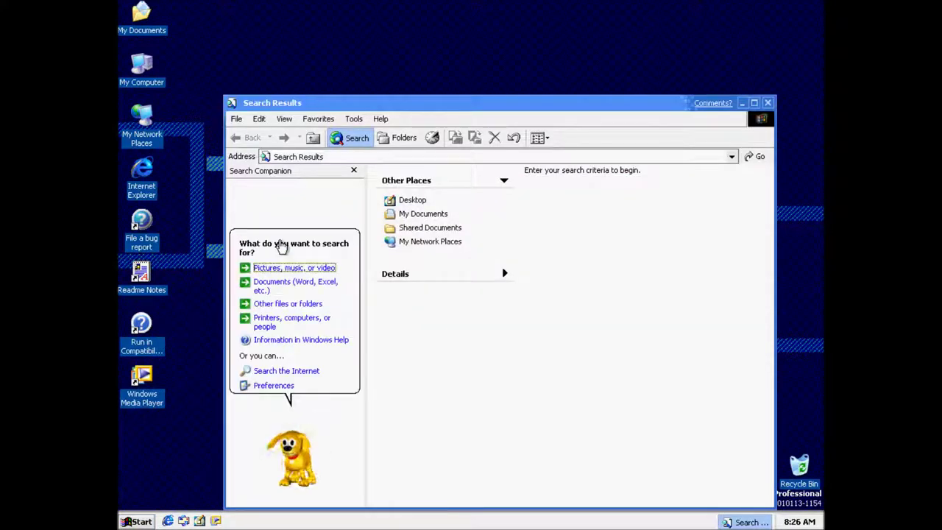
Step: View the Search Companion characters Merlin and Rover, cancel the character change and close the search window
click(294, 471)
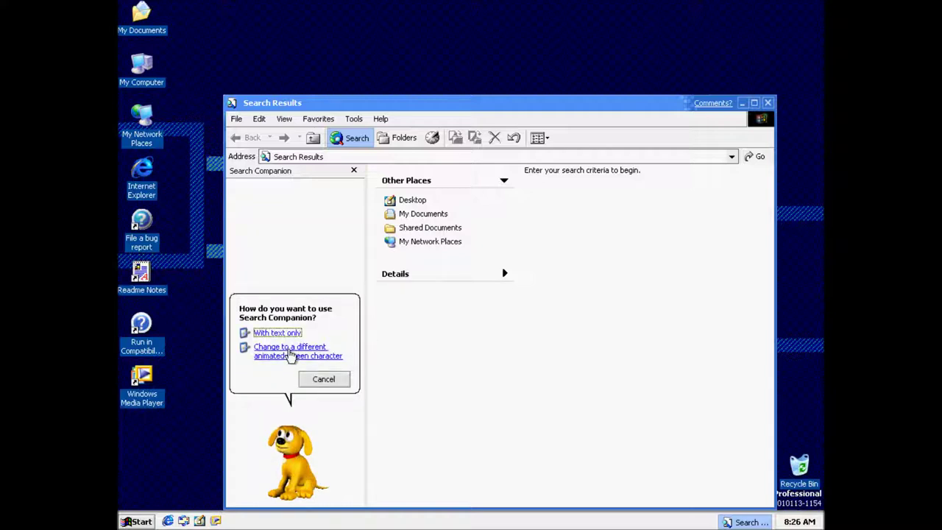
click(291, 354)
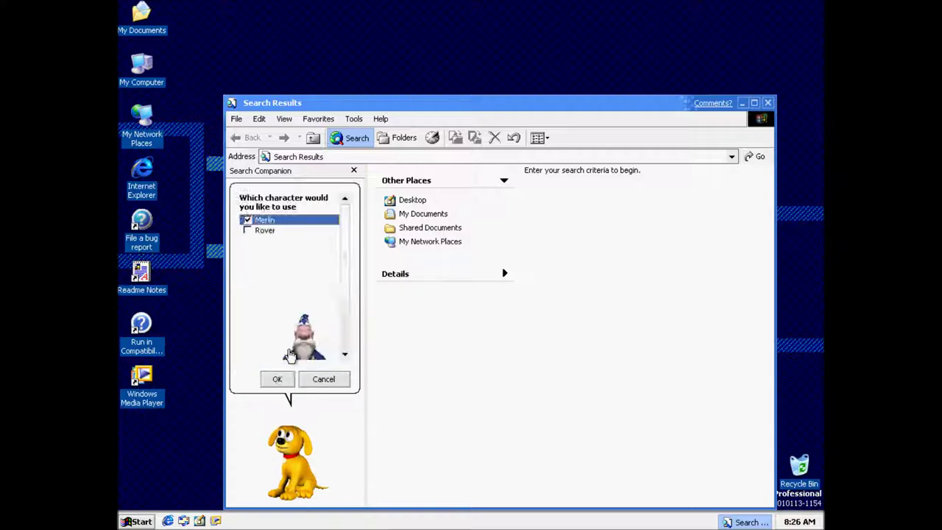
click(261, 230)
click(261, 220)
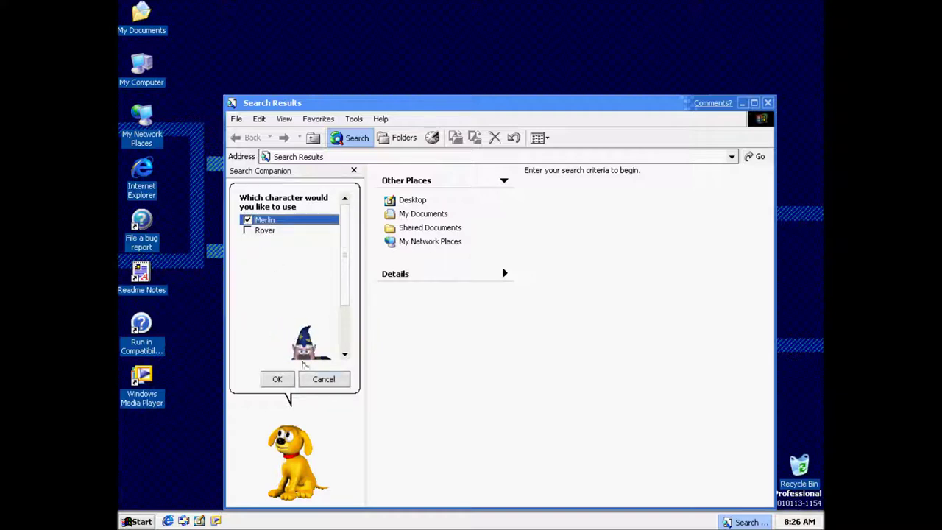
click(323, 379)
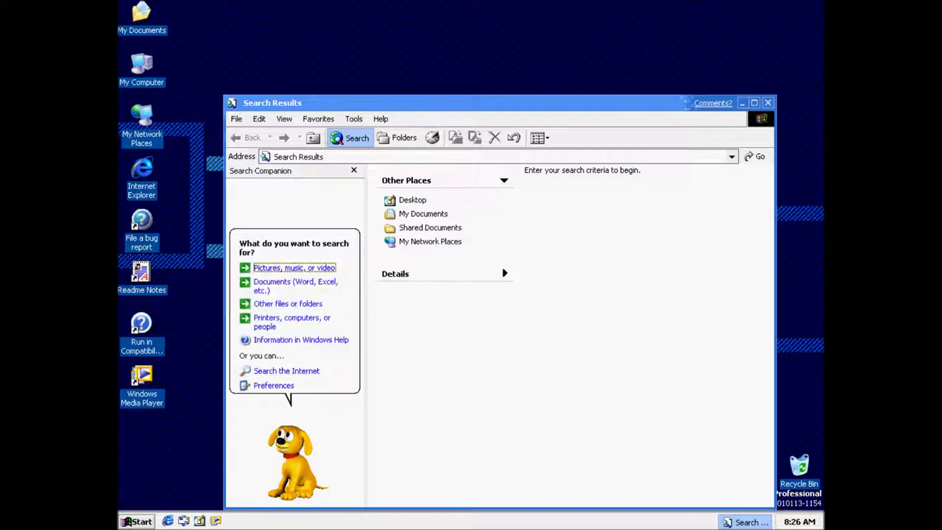
click(767, 103)
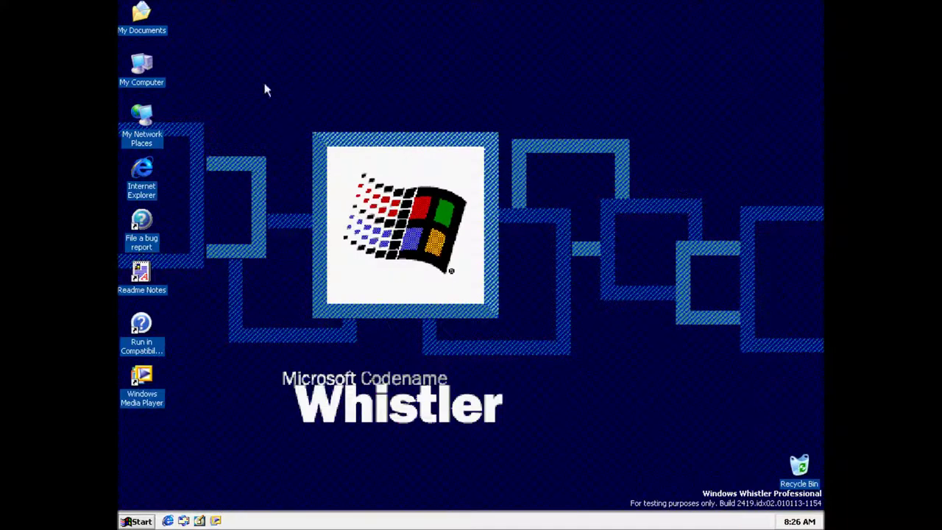
Step: View the general system properties of My Computer and close them
right_click(154, 67)
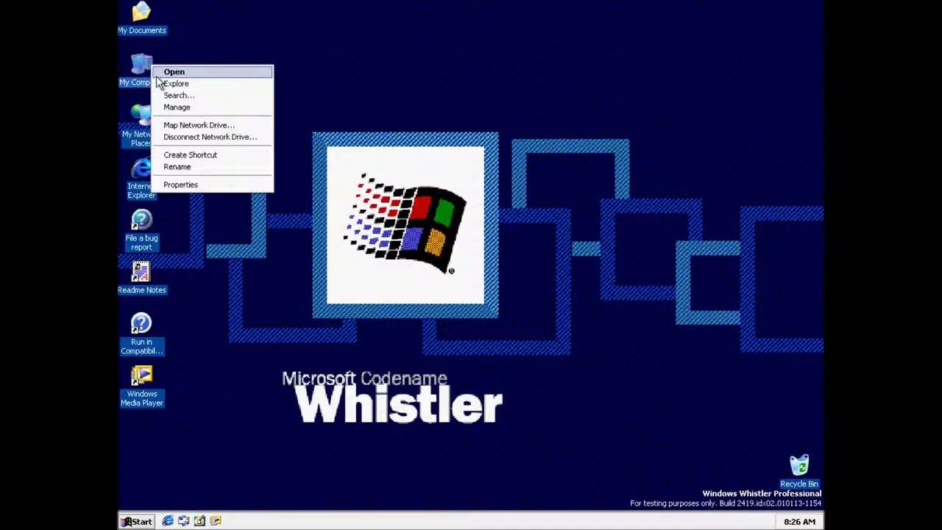
click(188, 184)
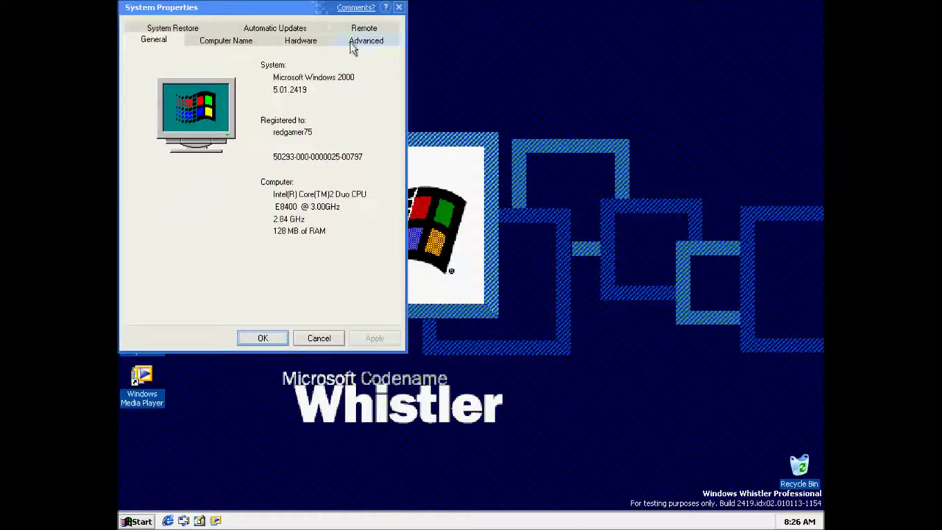
click(398, 7)
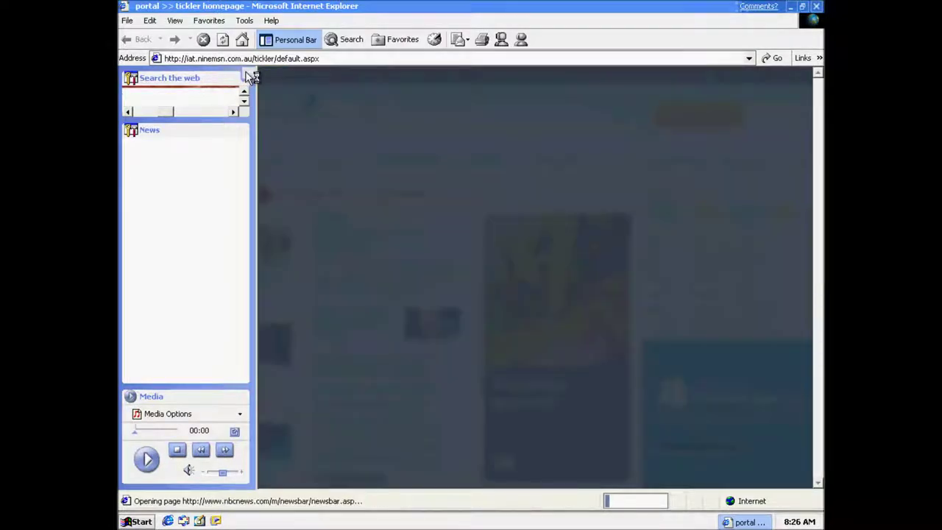
Step: Hide the Personal Bar in Internet Explorer and view the browser's version information
click(266, 39)
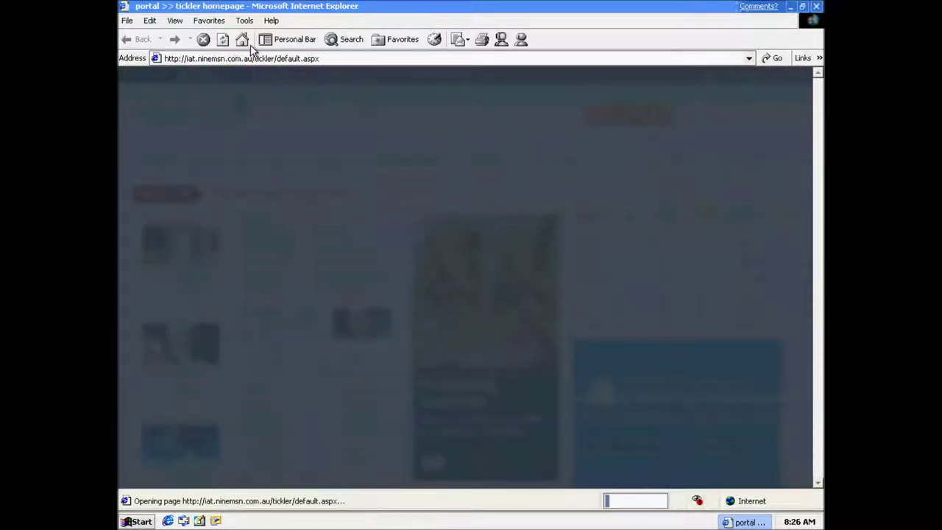
click(244, 20)
mouse_move(271, 20)
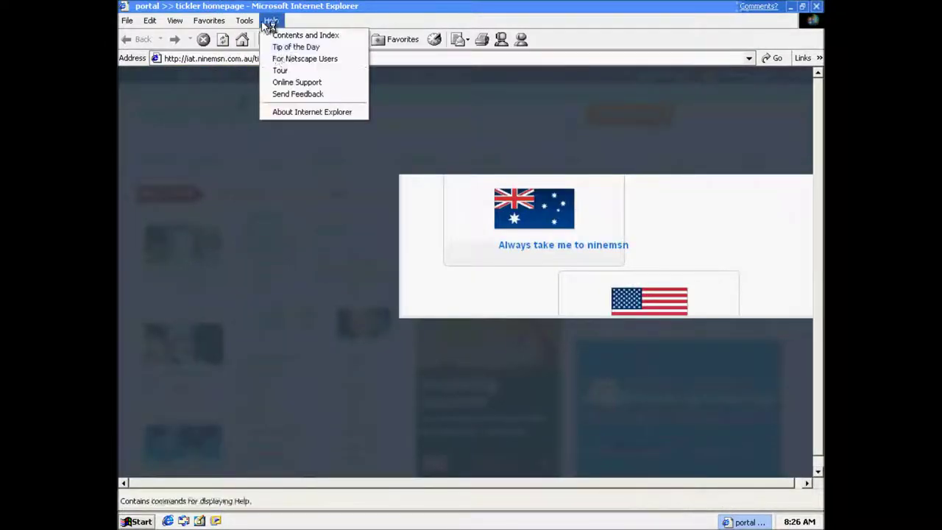
click(290, 114)
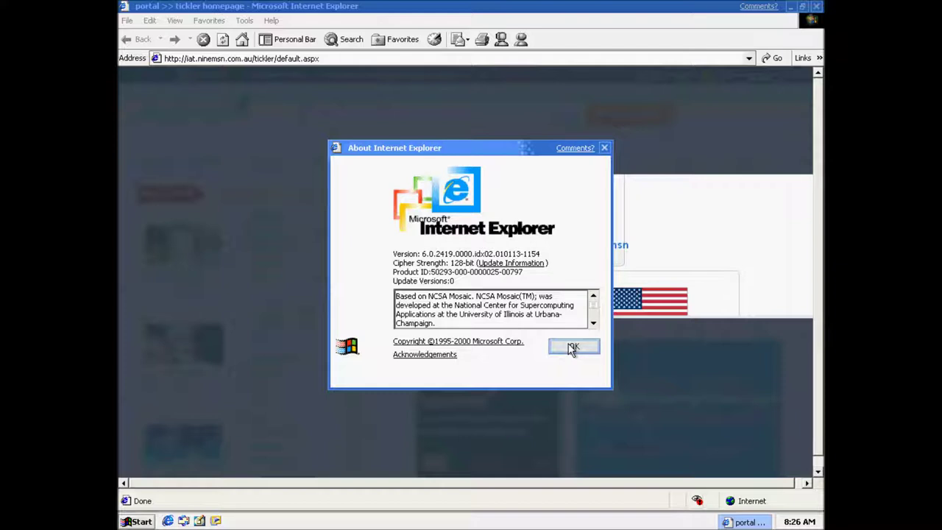
click(572, 347)
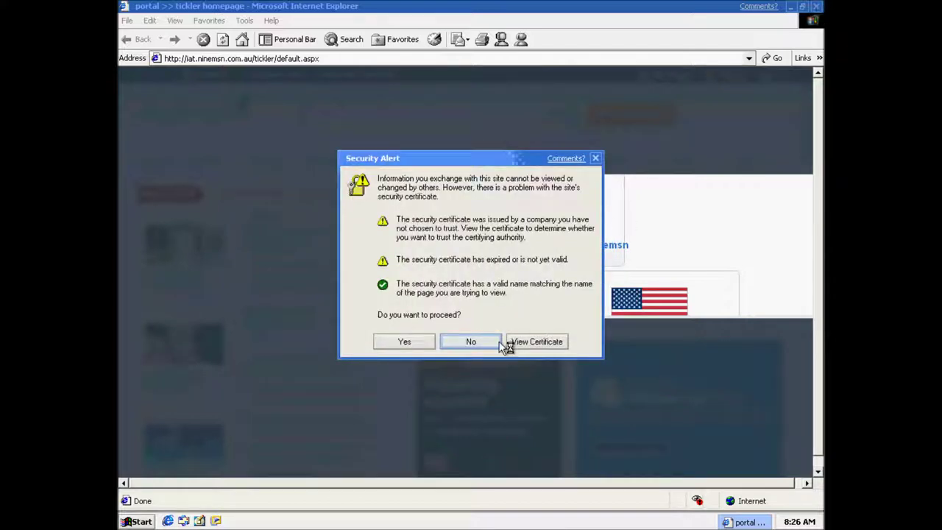
Step: Decline the security certificate alerts and close the Internet Explorer window
click(500, 343)
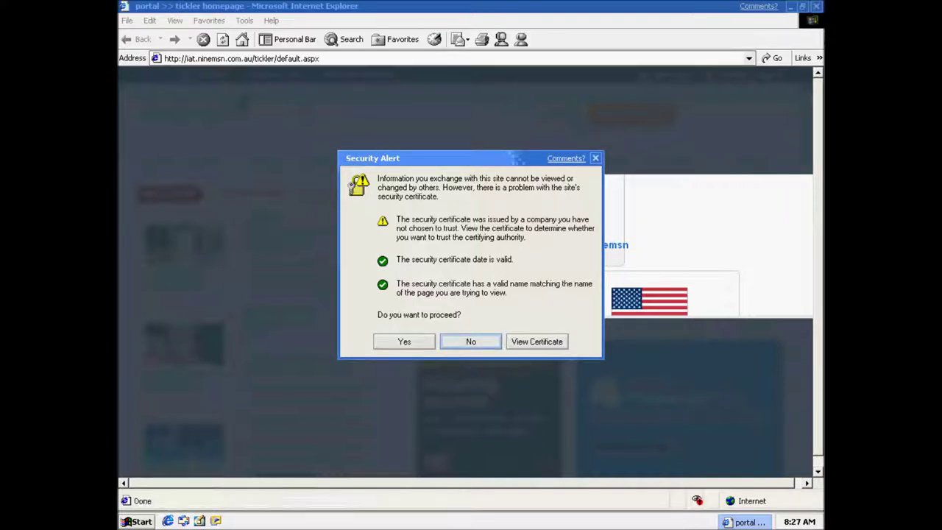
click(596, 158)
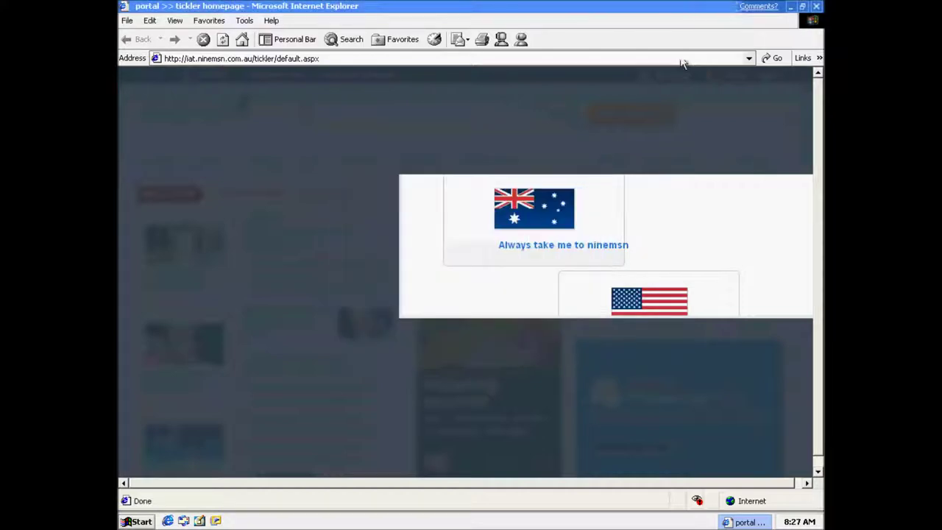
click(819, 6)
Step: Set the windows and buttons style to Windows Classic in the desktop's display properties and apply it
right_click(368, 290)
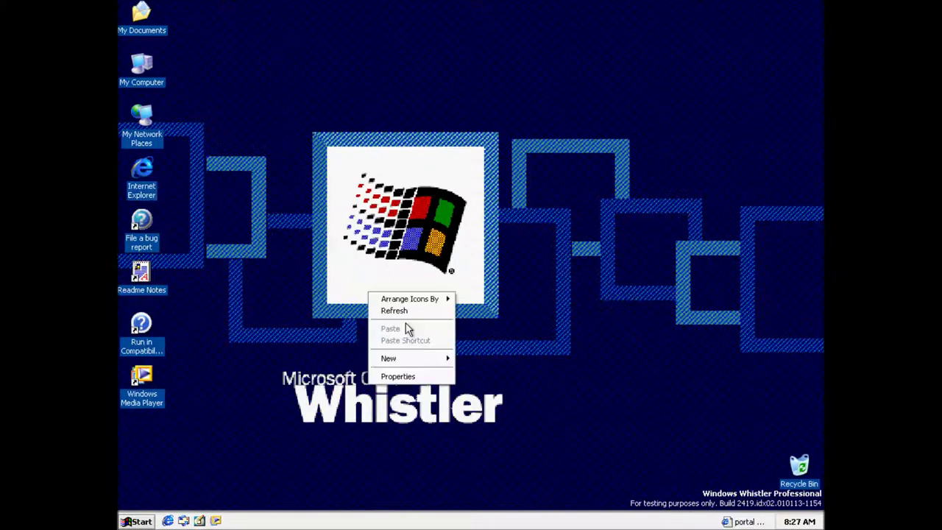
click(394, 375)
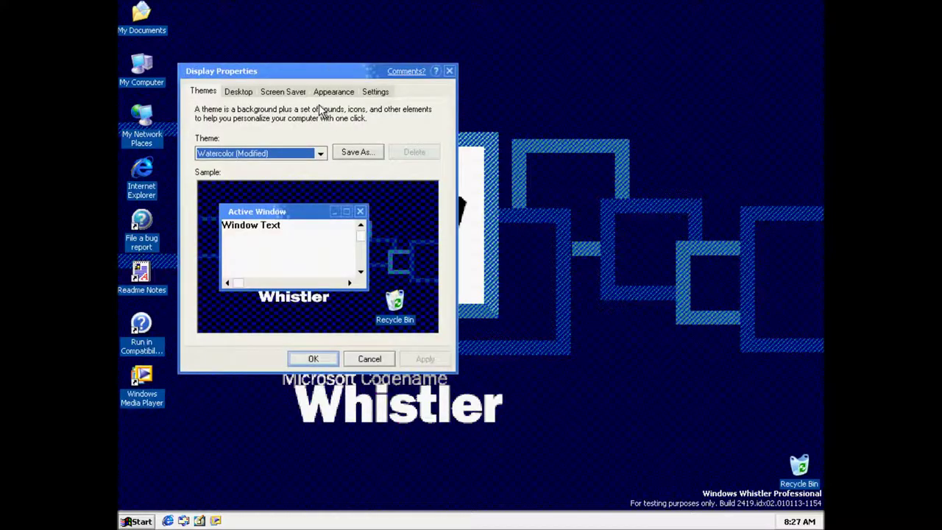
click(333, 91)
click(259, 265)
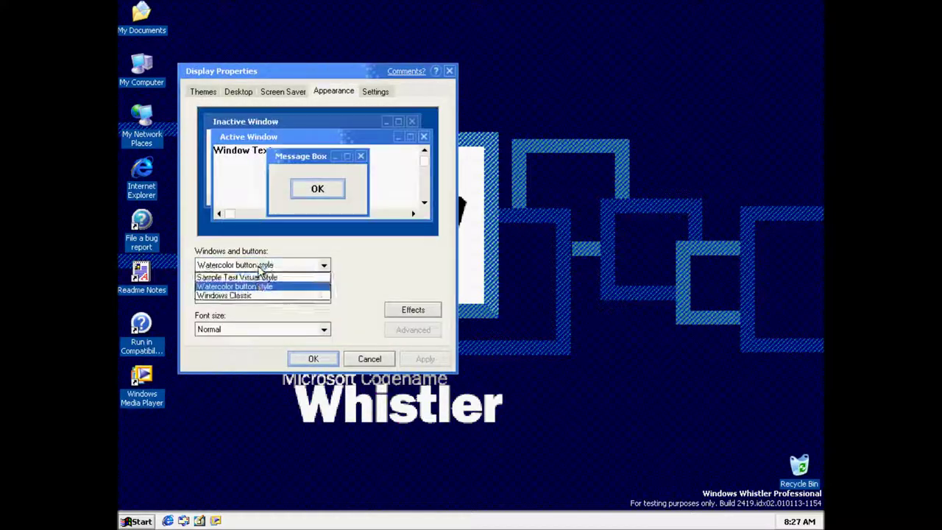
click(257, 296)
click(401, 359)
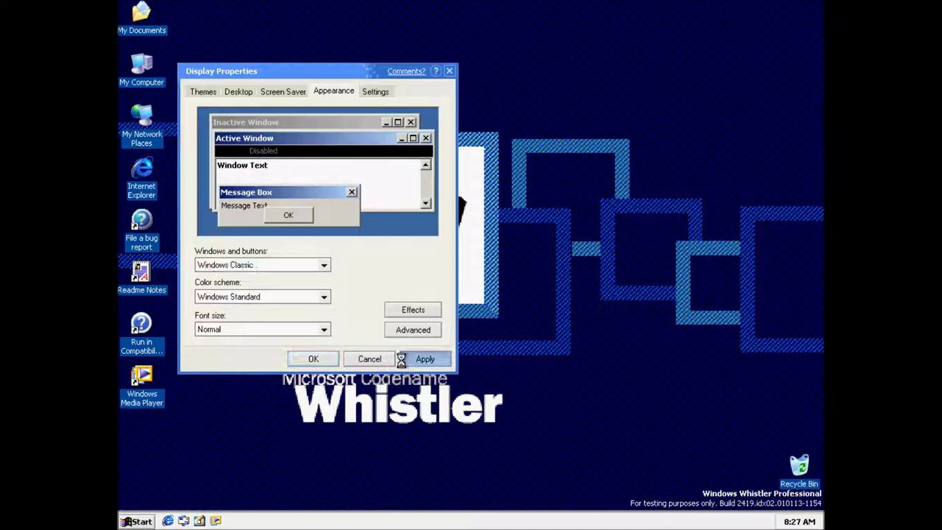
Step: Try to open the settings of the text3d screen saver, decline the error report and cancel the display properties
click(286, 93)
click(288, 245)
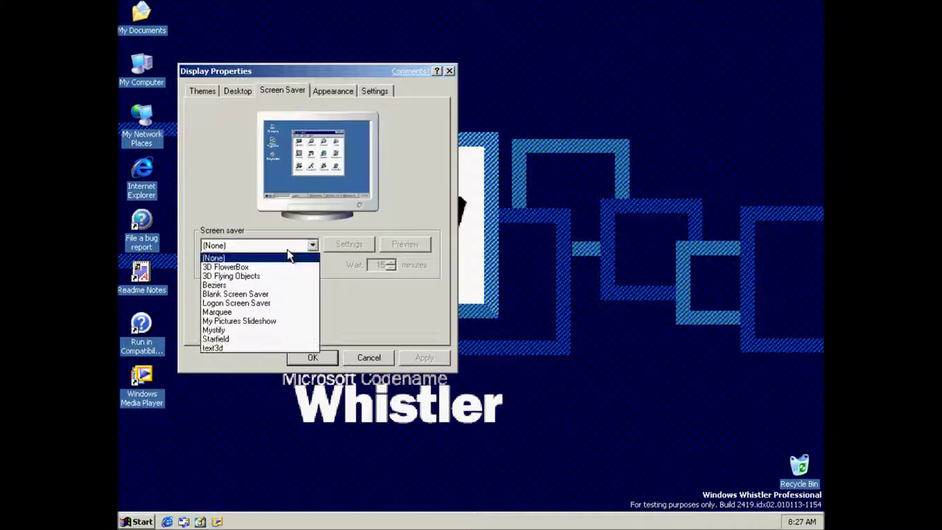
click(269, 348)
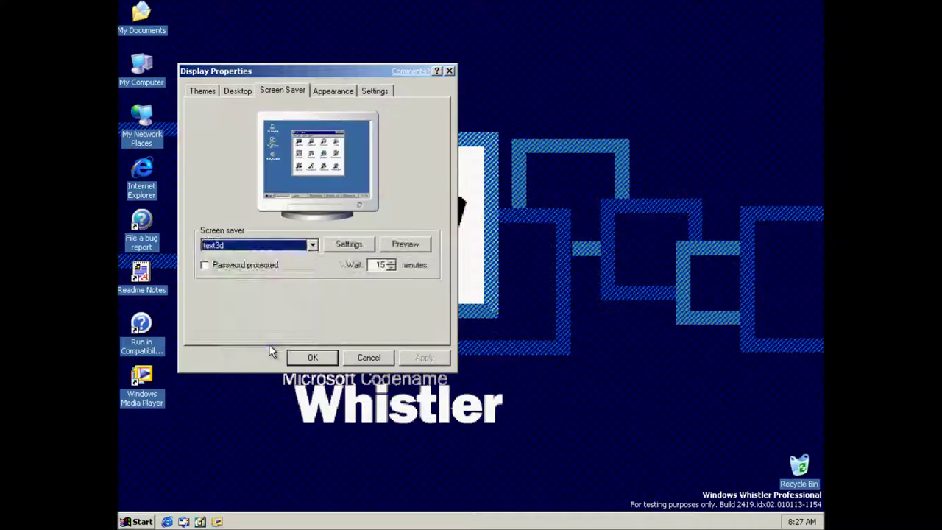
click(359, 246)
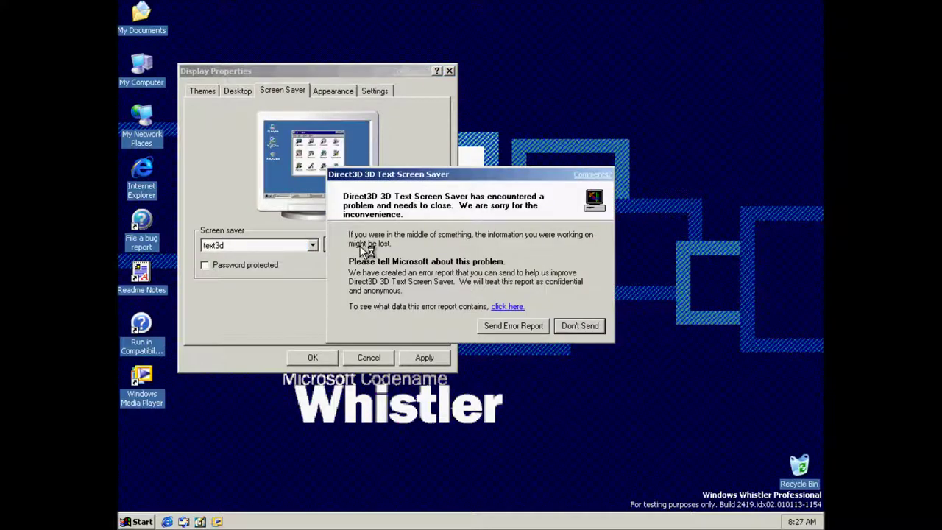
click(579, 326)
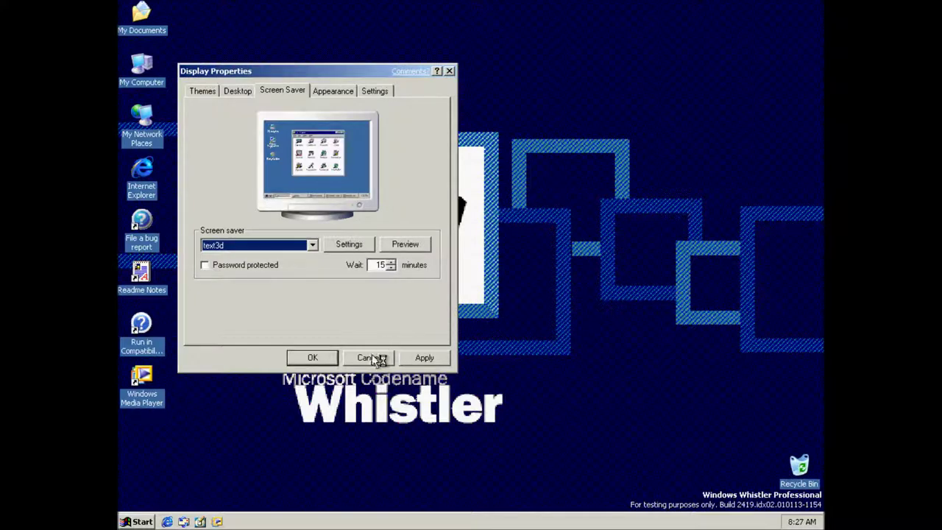
click(373, 359)
Step: Open the system32 folder inside the WINDOWS folder on Local Disk (C:)
double_click(142, 53)
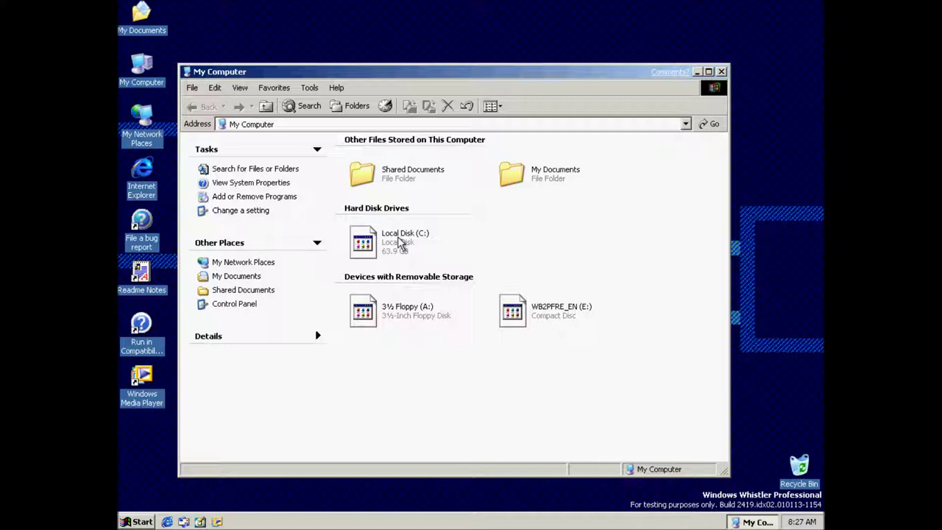
click(384, 245)
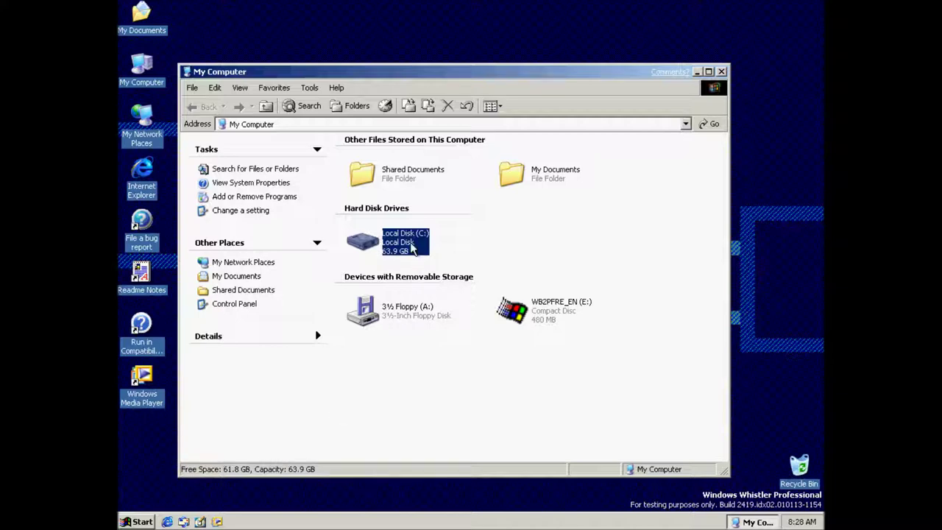
double_click(407, 243)
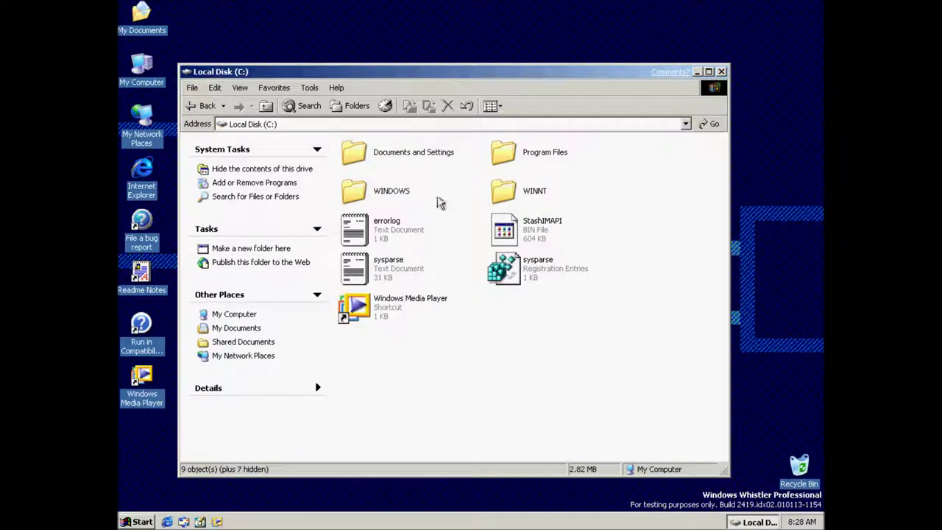
click(405, 200)
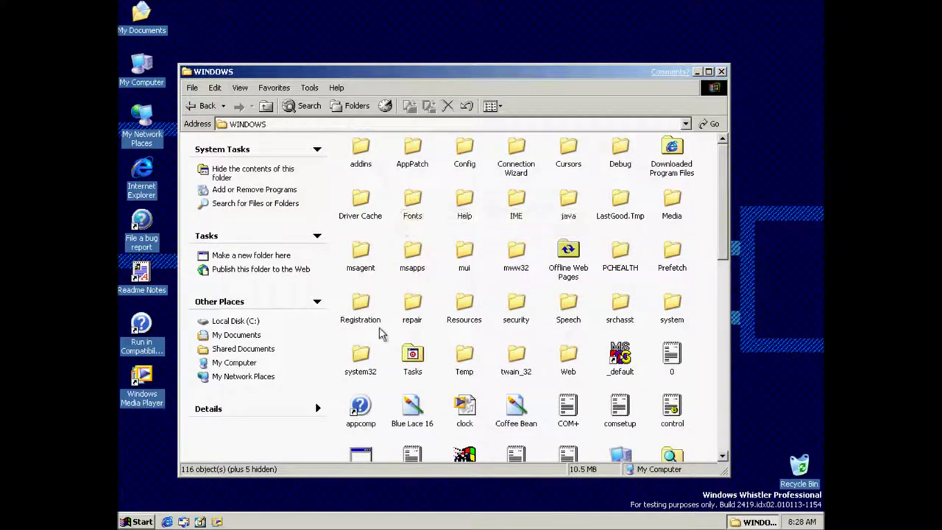
double_click(359, 357)
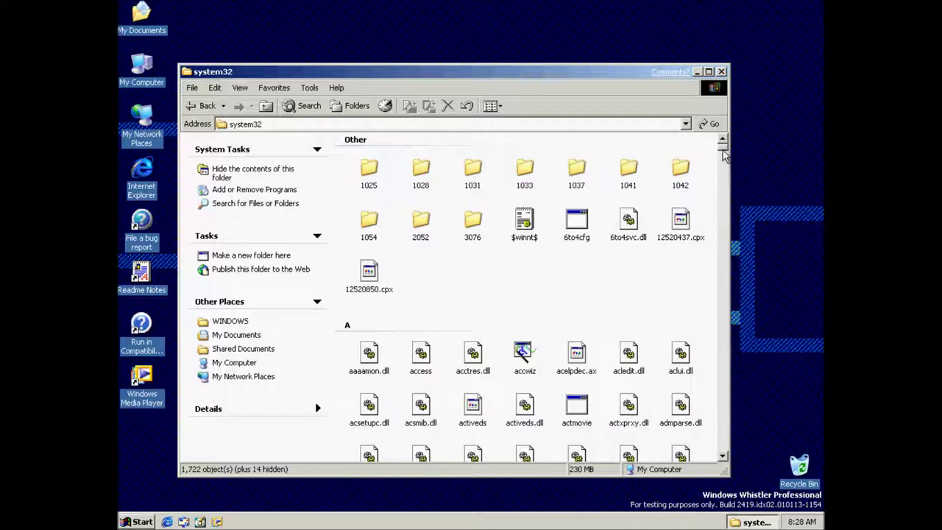
Step: Look through the files and their icons in the system32 folder
drag(723, 153, 710, 282)
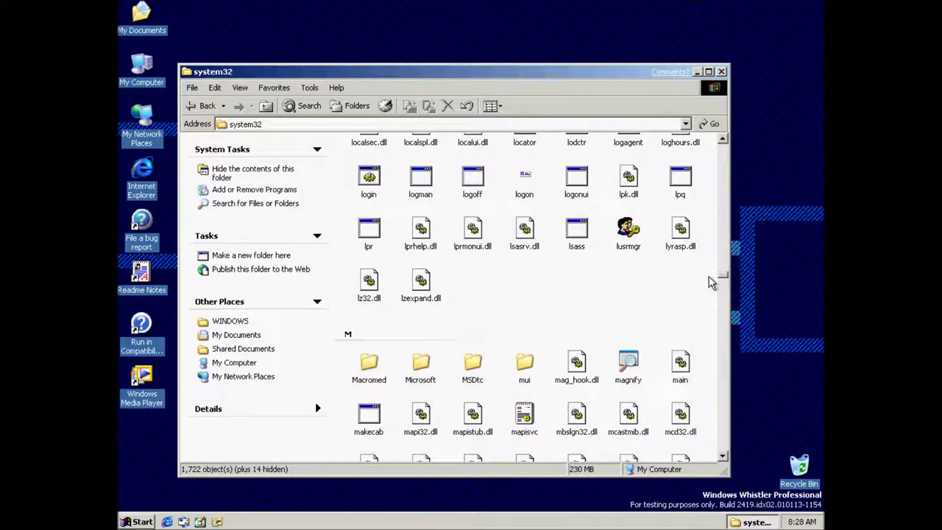
drag(710, 281, 710, 283)
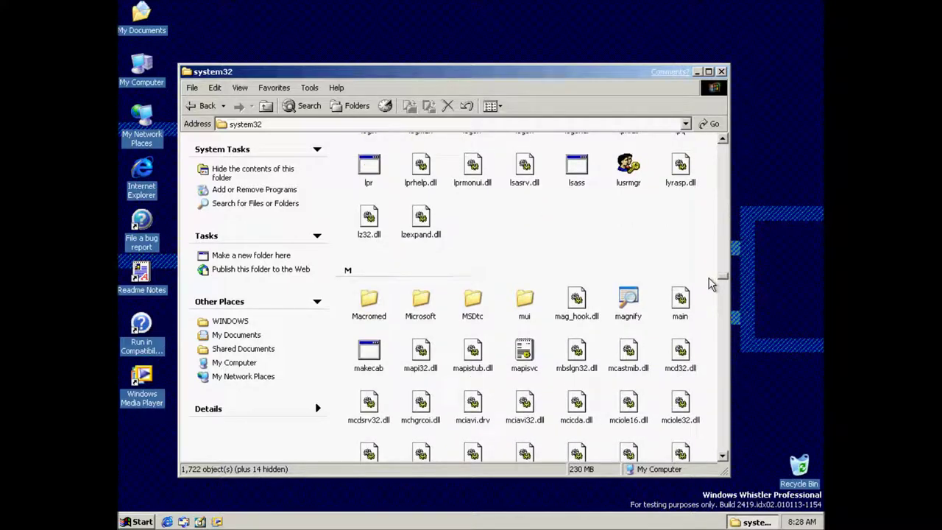
drag(711, 284, 715, 414)
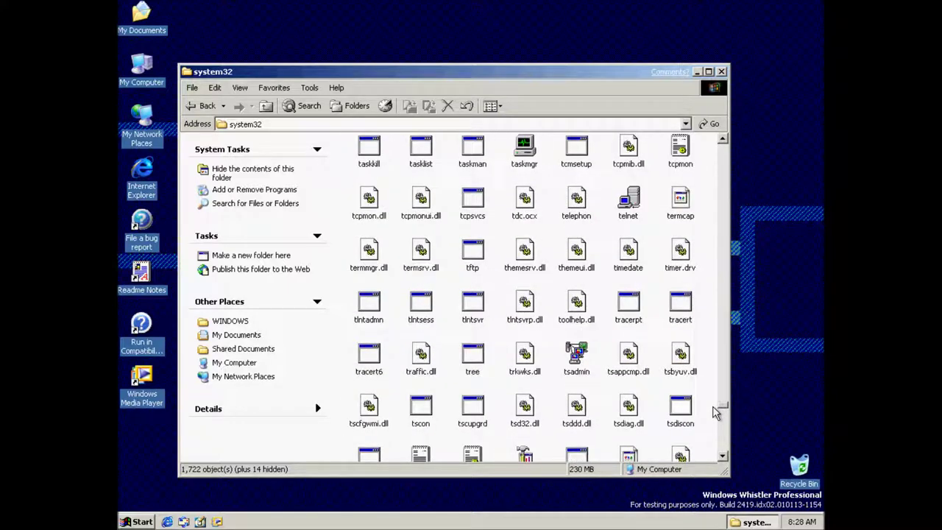
drag(713, 409, 721, 230)
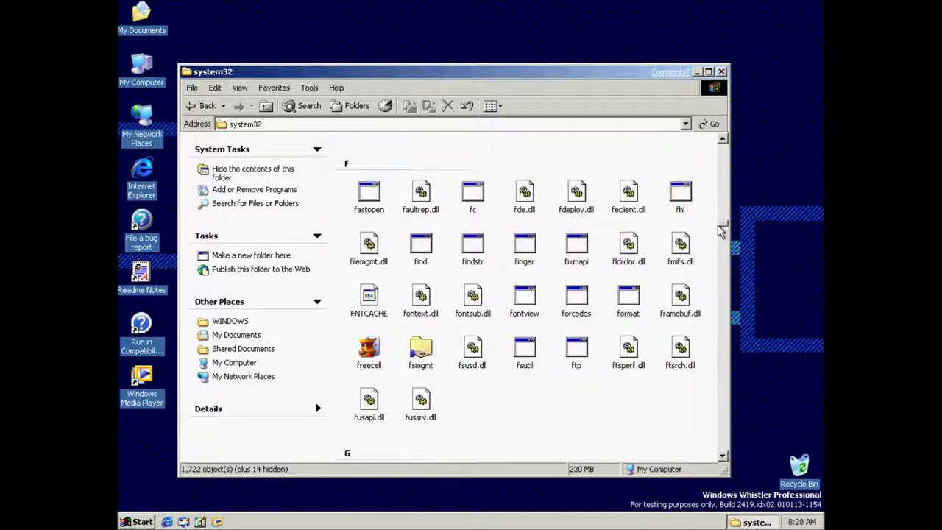
Step: Turn off the display of icons in groups in the system32 folder
drag(721, 230, 735, 141)
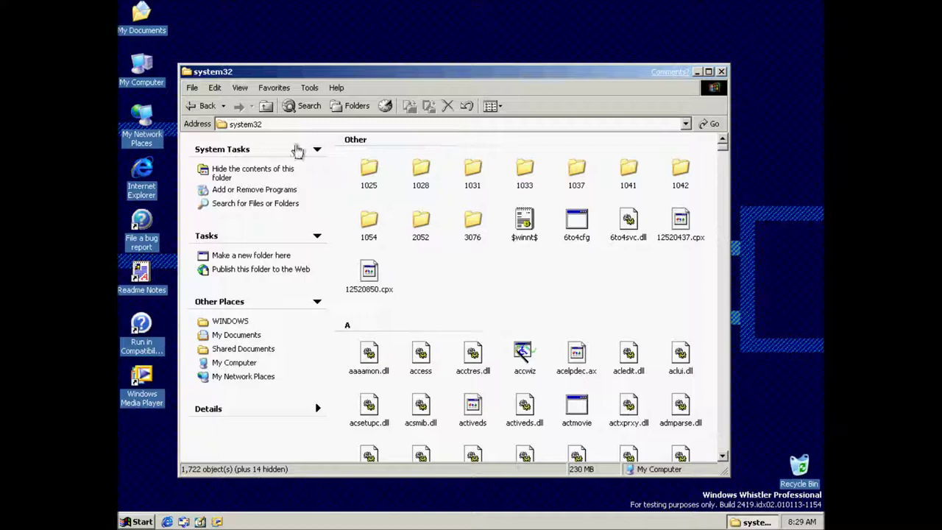
right_click(415, 139)
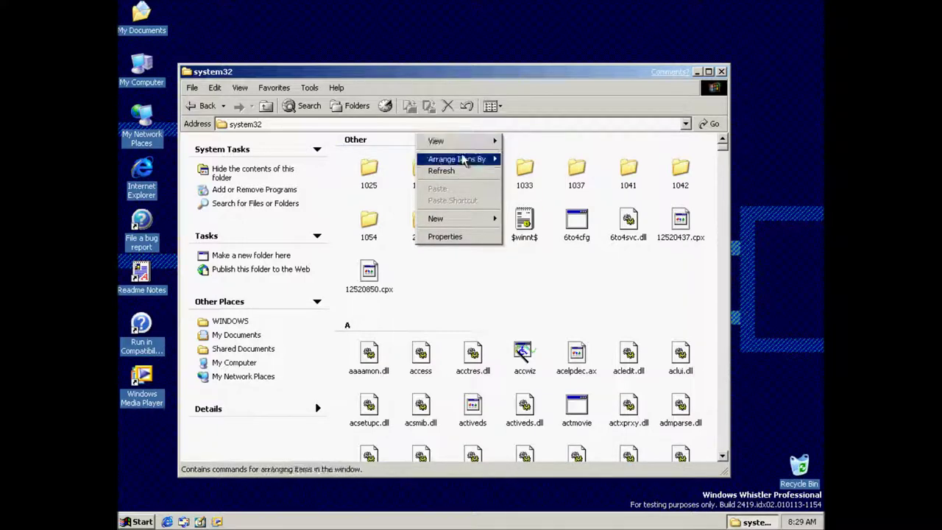
mouse_move(462, 160)
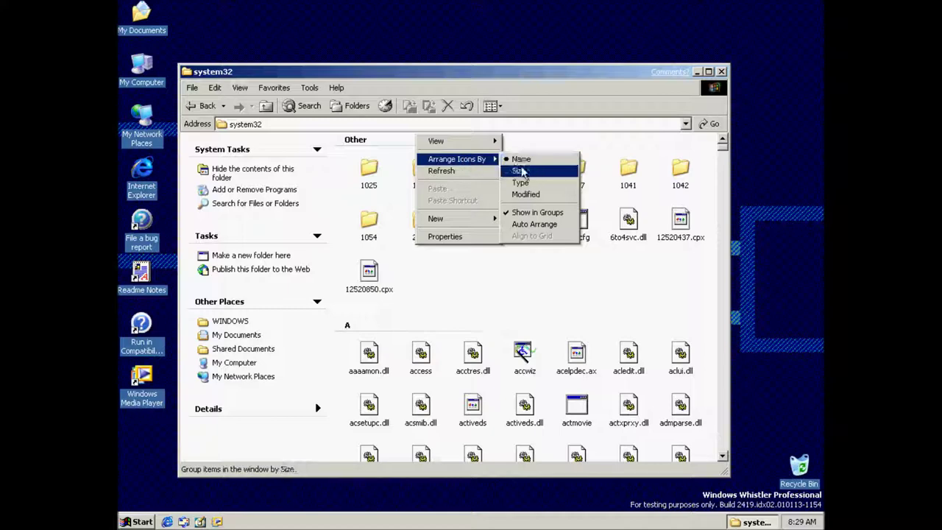
click(531, 212)
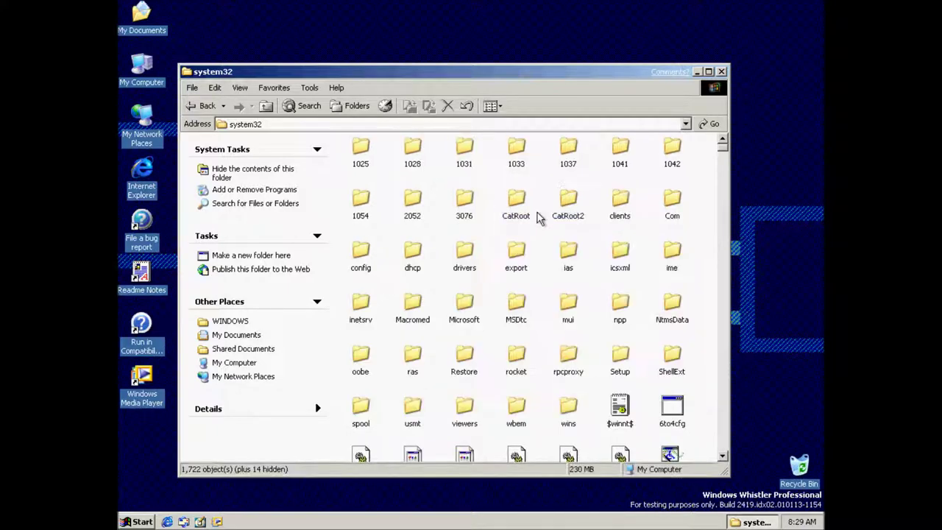
Step: Find the n2k bitmap among the system32 files, preview the image and close the preview
drag(723, 153, 722, 160)
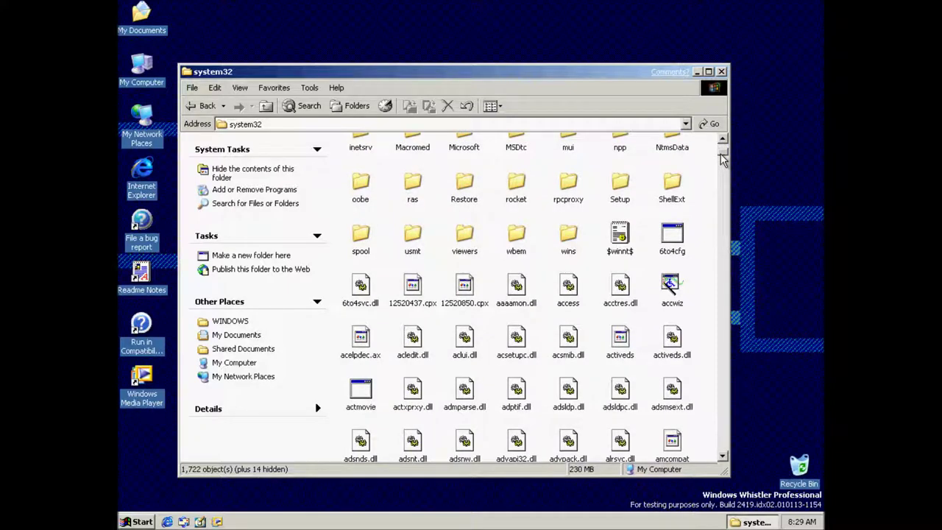
drag(722, 160, 721, 313)
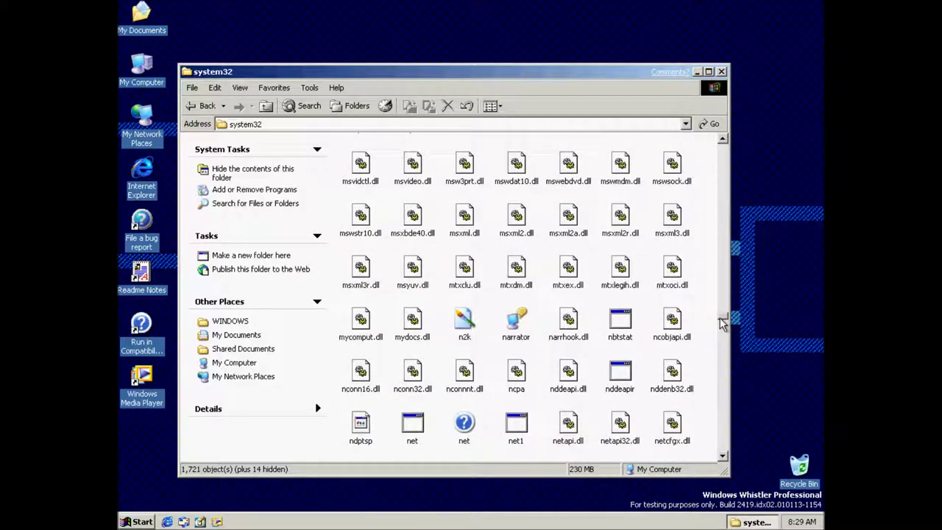
click(465, 233)
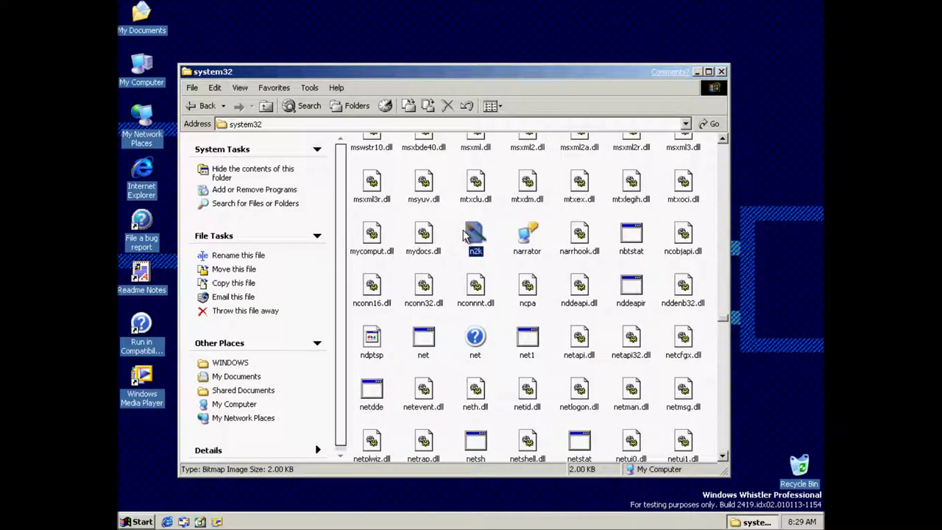
double_click(463, 234)
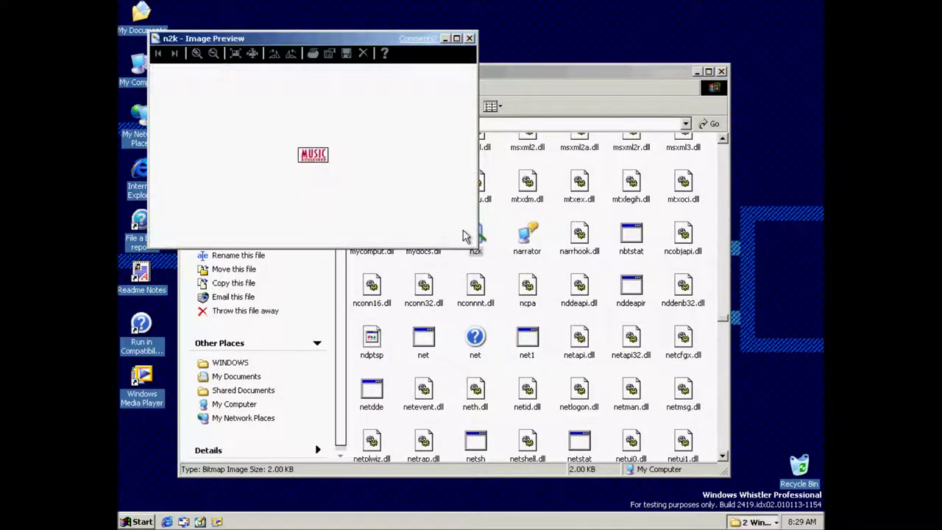
click(470, 38)
Step: Go back to the WINDOWS folder, look through its system subfolder and return to WINDOWS
click(197, 105)
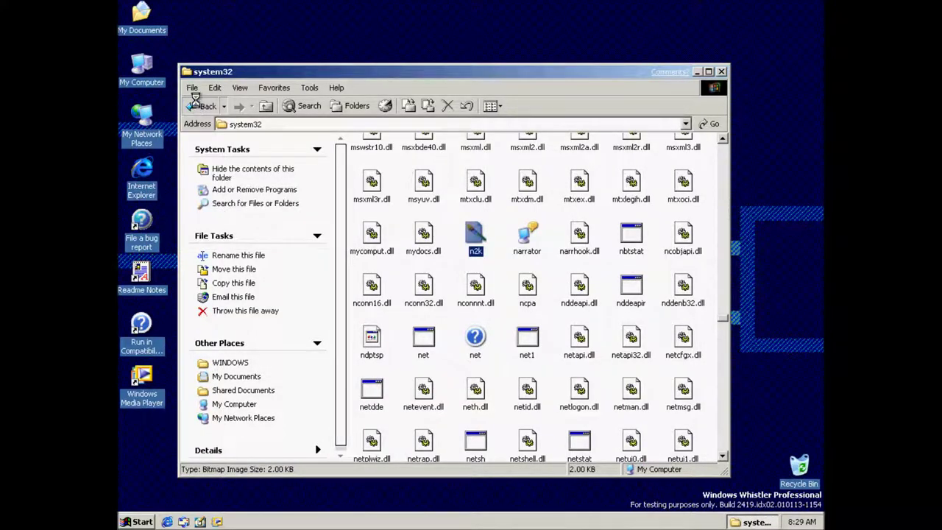
click(653, 322)
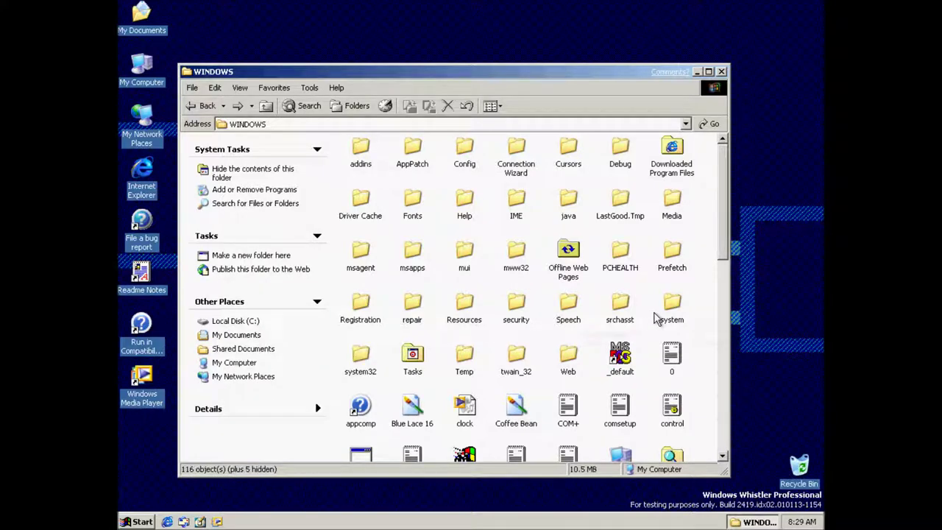
double_click(672, 314)
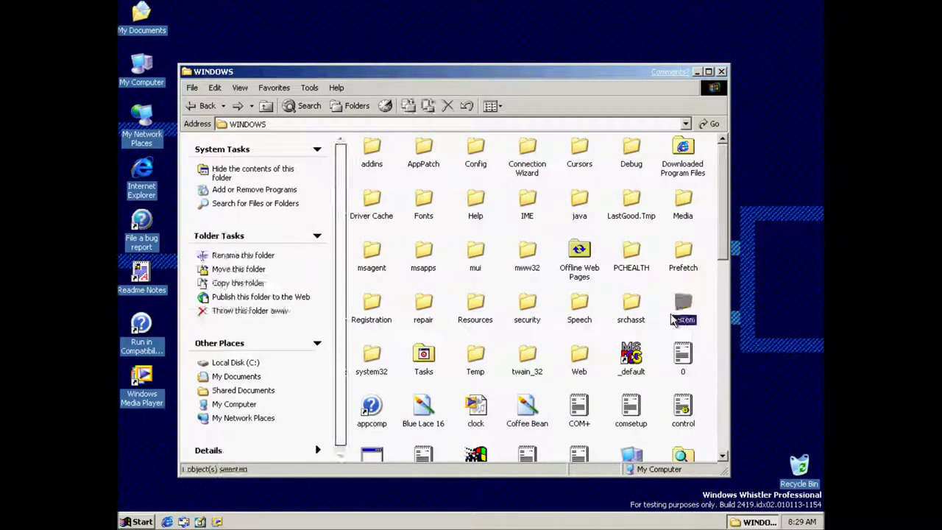
scroll(731, 239, down, 5)
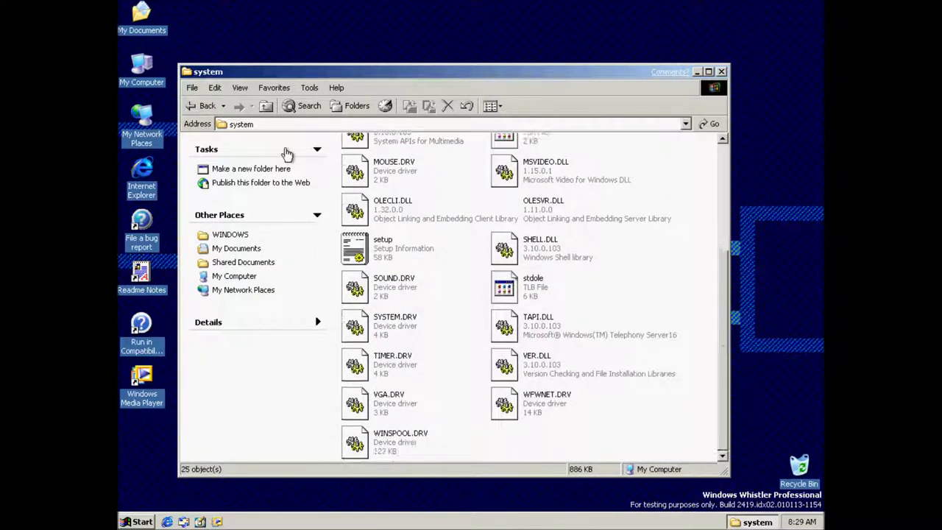
click(192, 106)
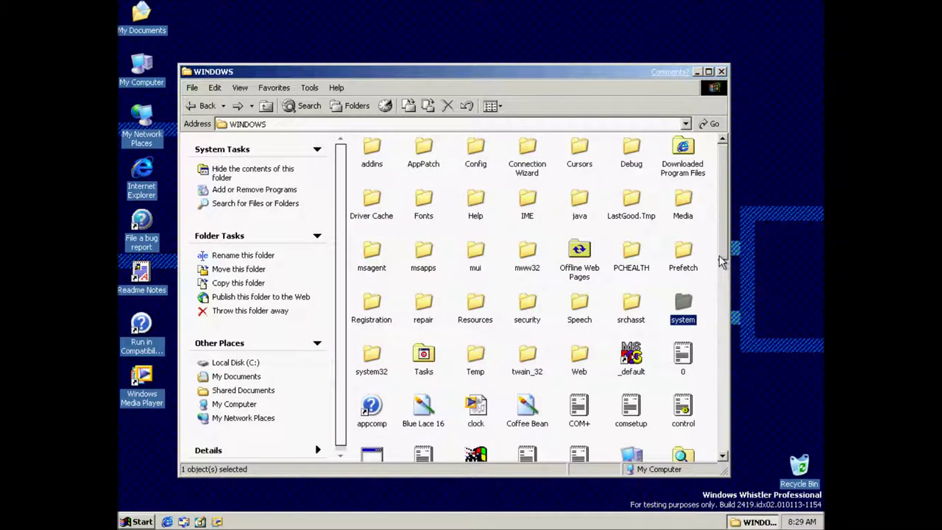
Step: Look through the remaining files in the WINDOWS folder and close its window
drag(721, 247, 722, 441)
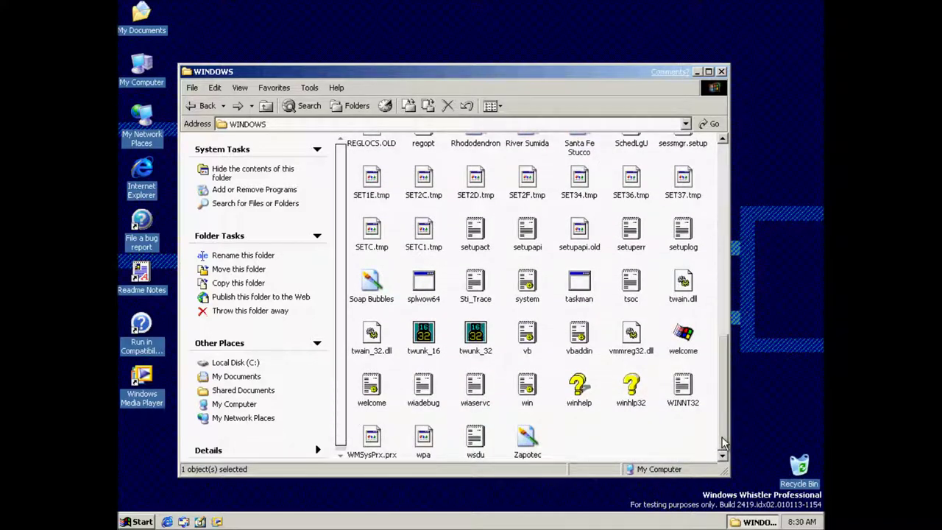
scroll(723, 441, up, 1)
click(721, 71)
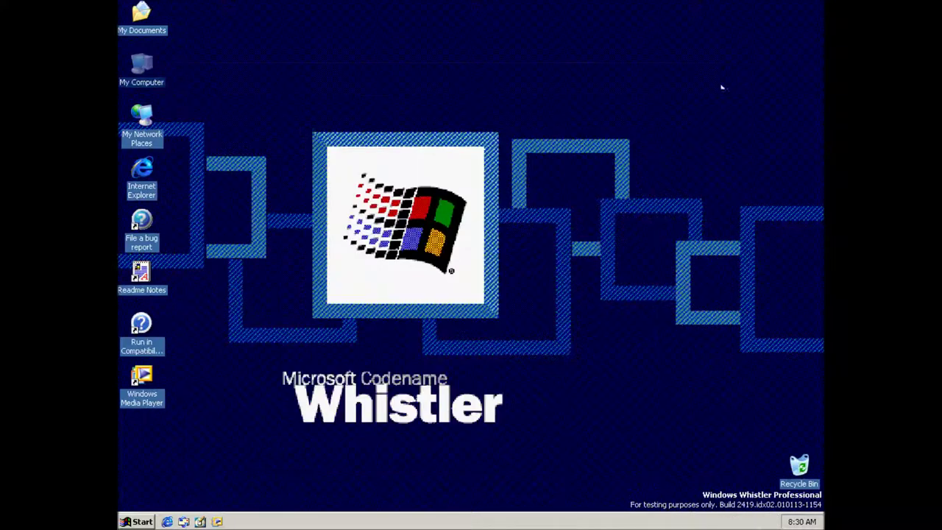
Step: Open the file search and change the Search Companion's animated character to the wizard
click(127, 523)
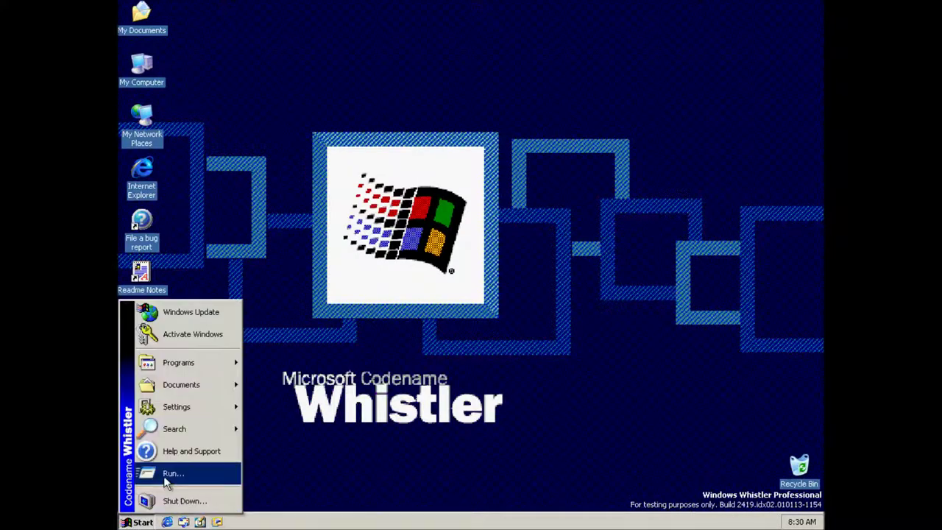
mouse_move(179, 429)
click(308, 426)
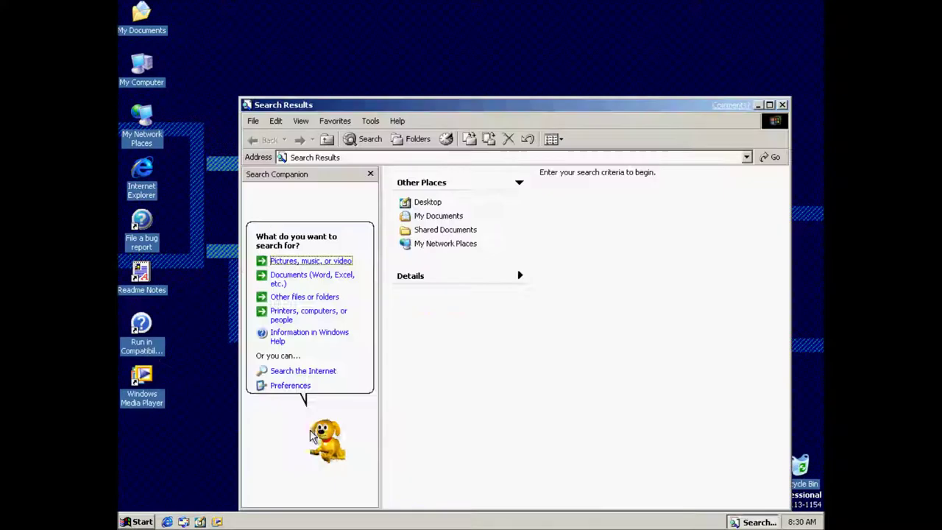
click(301, 387)
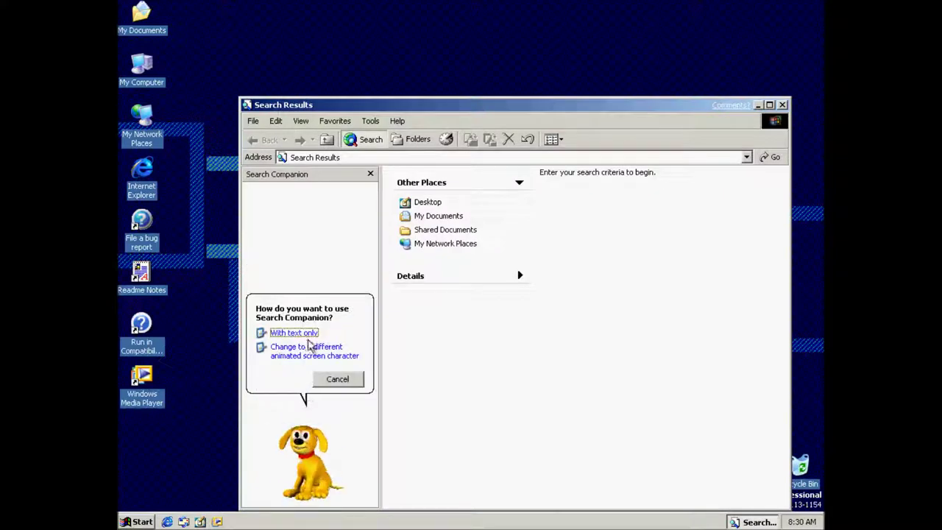
click(311, 346)
click(291, 378)
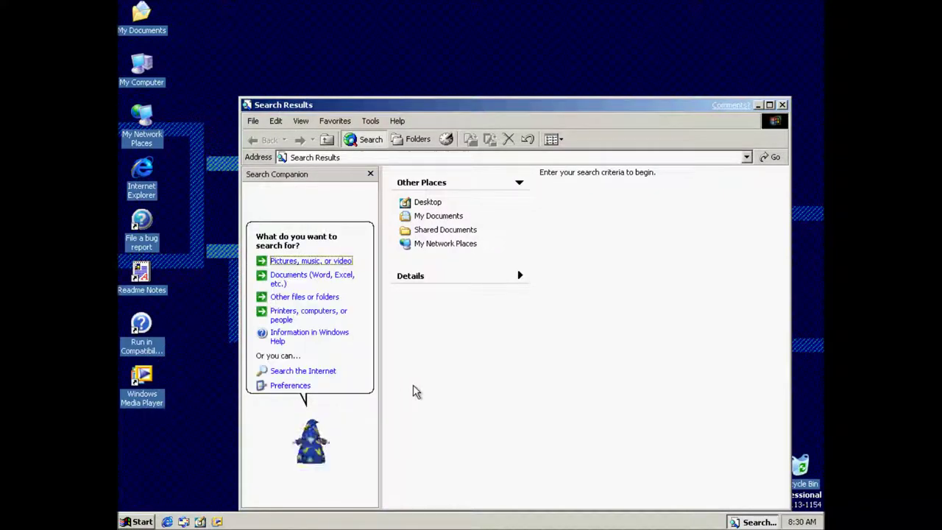
Step: Search the local hard drives for files or folders named 3D and find the screen savers among the results
click(324, 297)
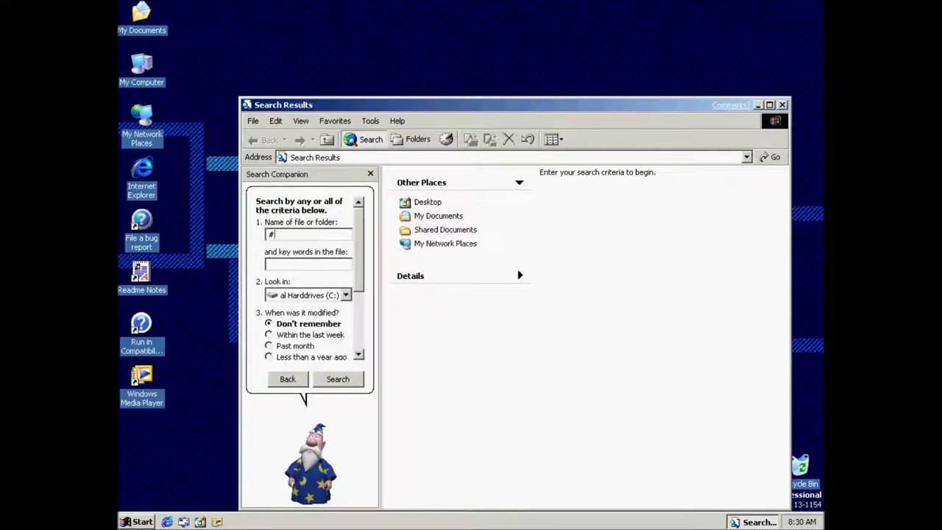
text(3D)
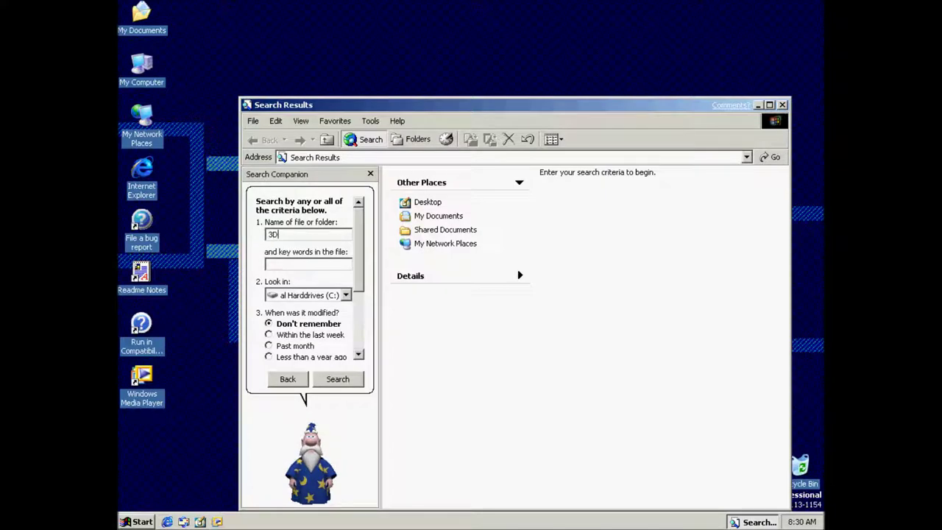
click(335, 379)
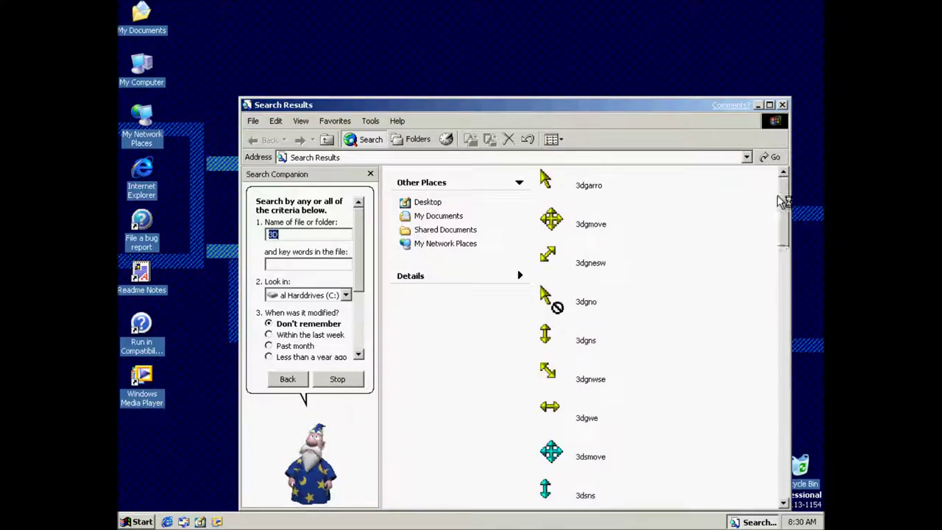
drag(786, 195, 783, 254)
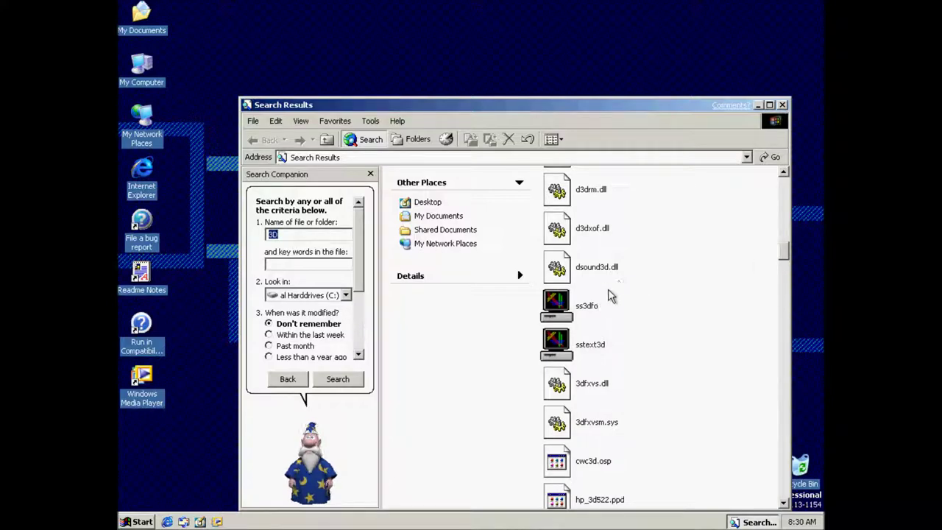
Step: Test the ss3dfo and sstext3d screen savers from the search results
double_click(586, 305)
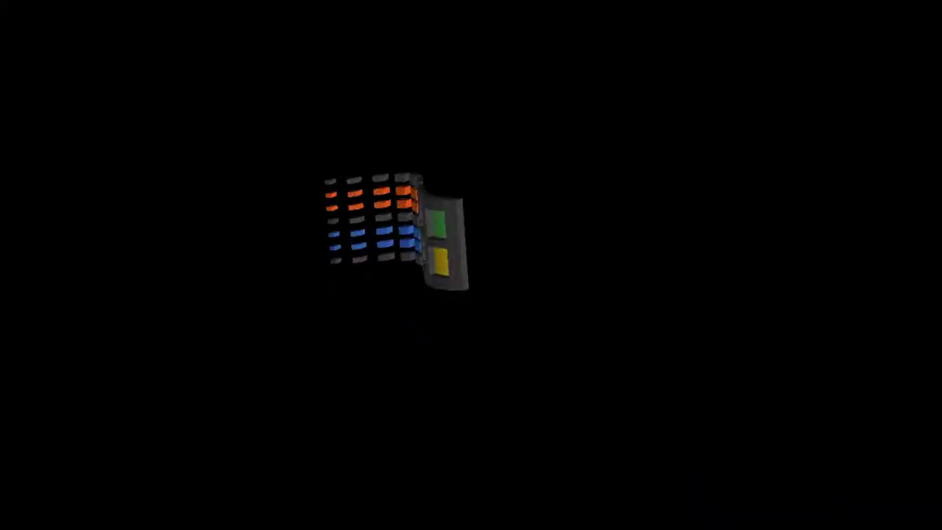
mouse_move(727, 293)
drag(786, 255, 788, 434)
drag(788, 430, 786, 251)
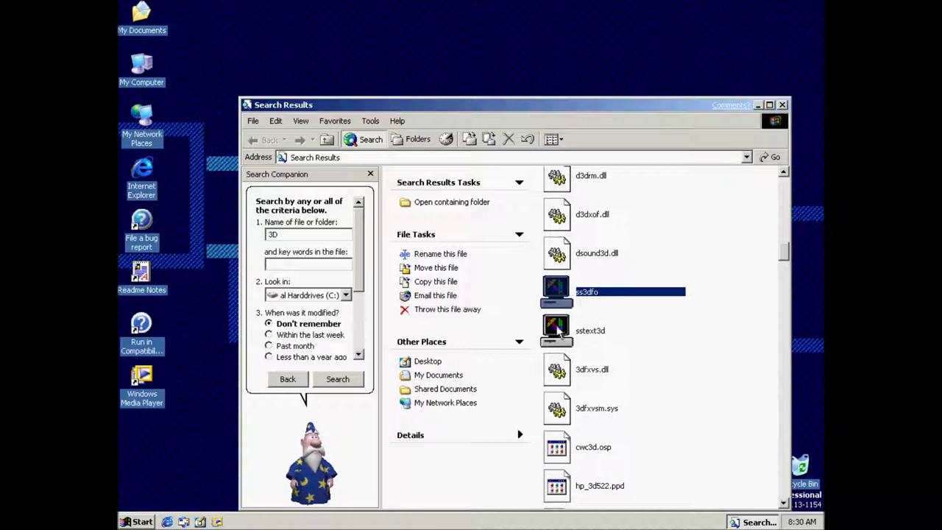
double_click(557, 330)
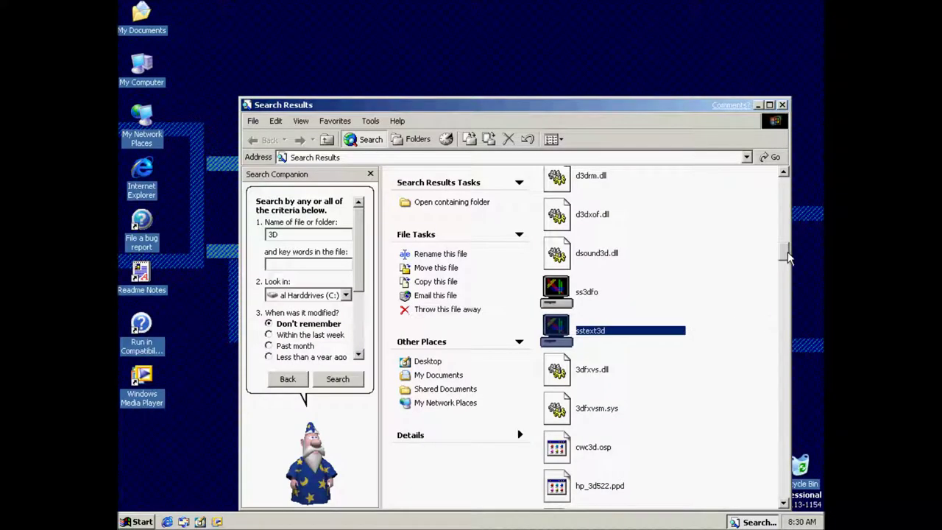
Step: Check the general, version, security and summary properties of the sstext3d screen saver and close them
mouse_move(785, 257)
mouse_down()
mouse_move(797, 185)
mouse_move(784, 189)
mouse_move(786, 256)
mouse_up()
right_click(559, 406)
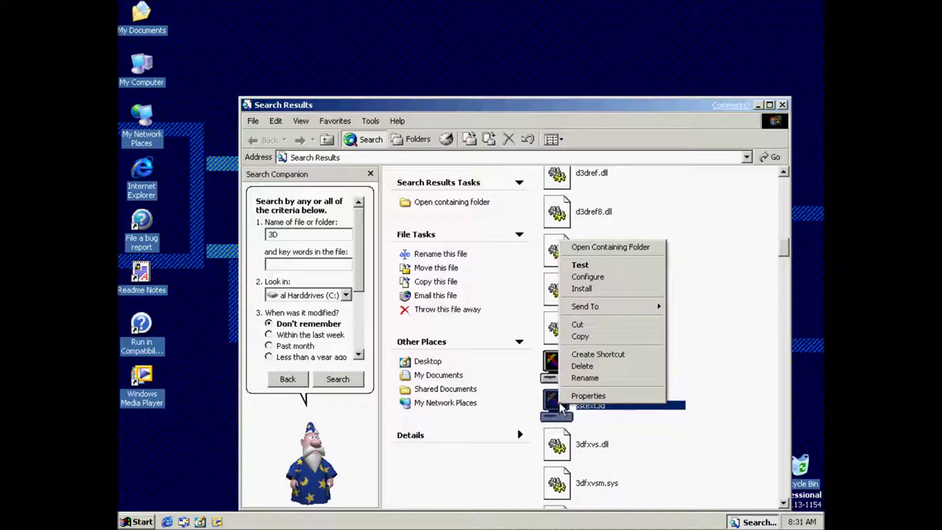
click(581, 396)
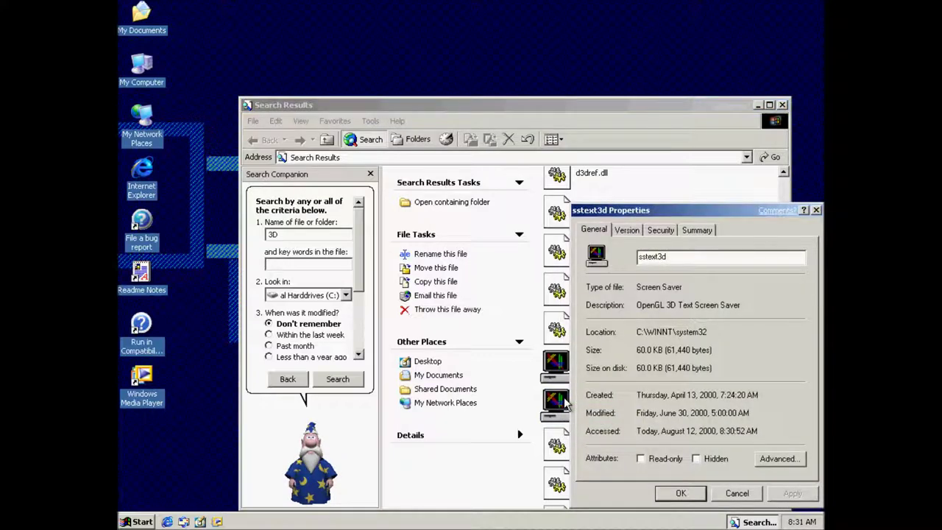
click(627, 229)
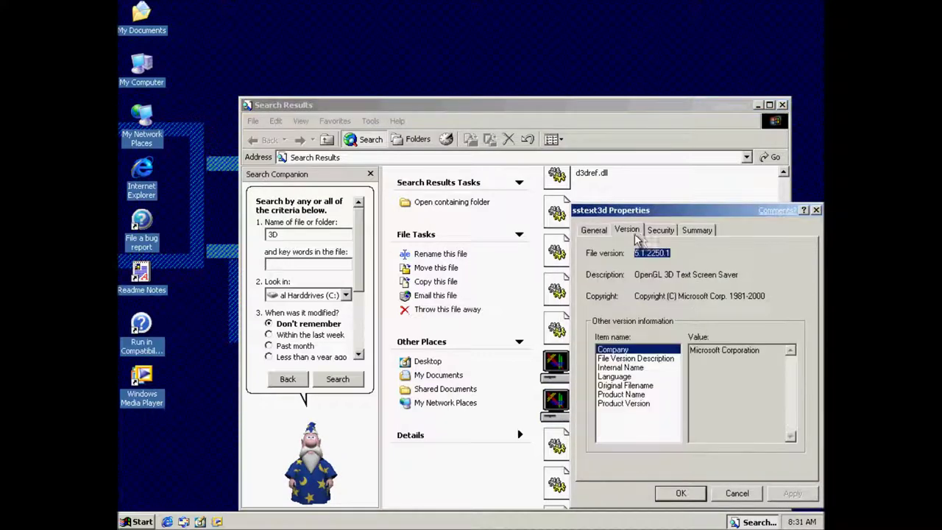
click(660, 229)
click(627, 231)
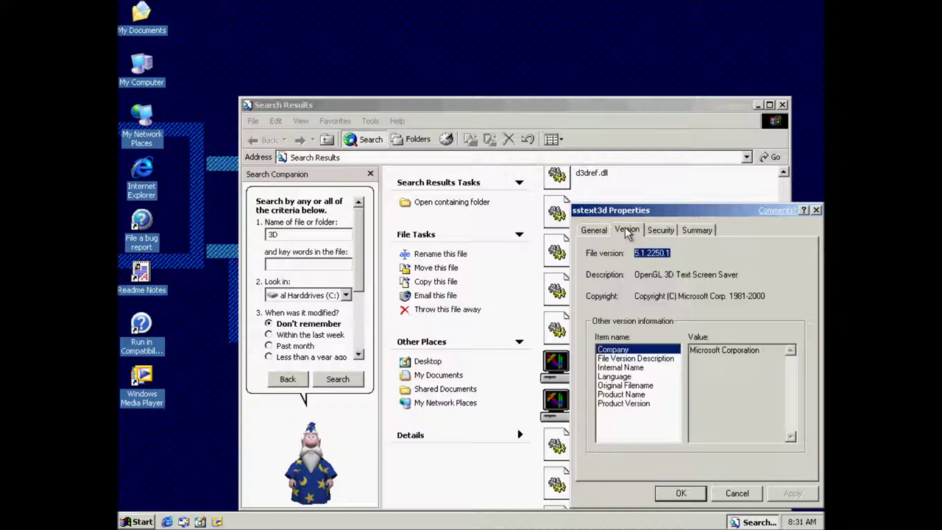
click(701, 230)
click(815, 210)
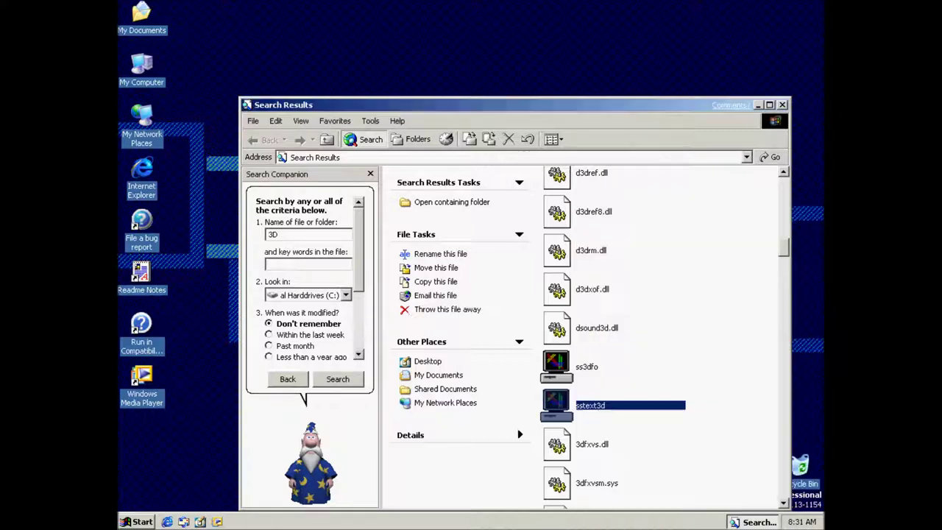
Step: Open the folder containing the ss3dfo screen saver and close the search results window
right_click(574, 371)
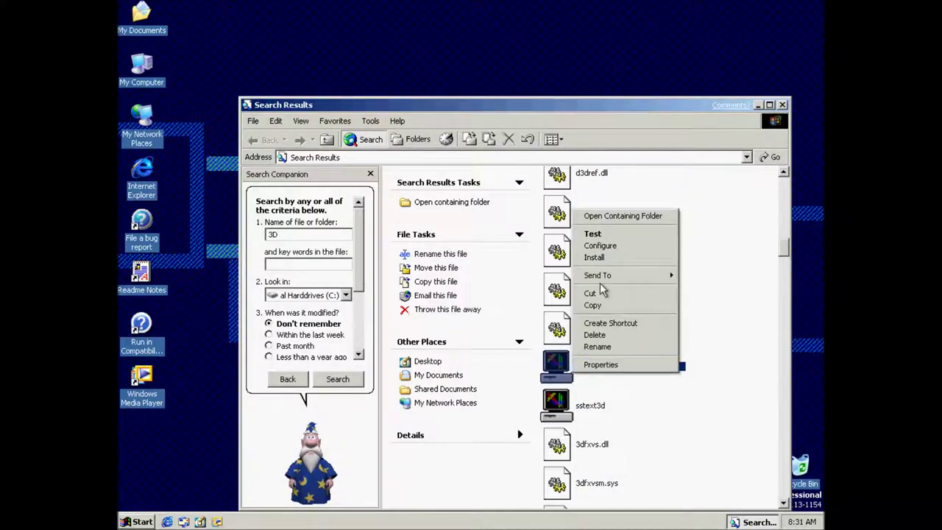
click(623, 216)
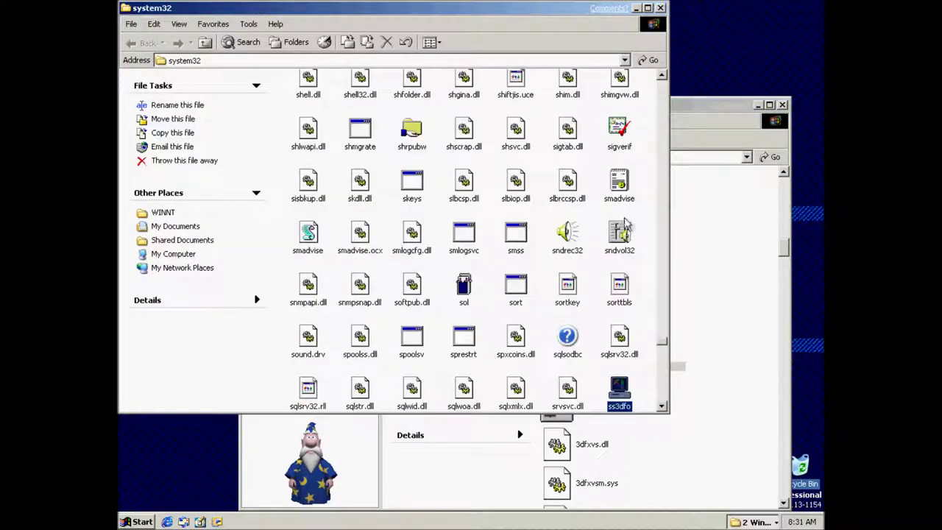
click(782, 104)
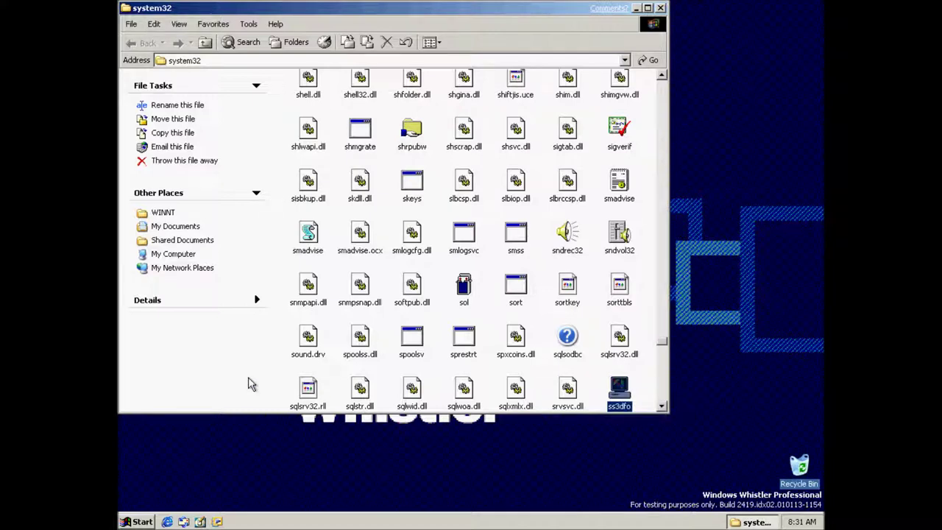
Step: Arrange the system32 files by type and find the Screen Saver group
right_click(293, 372)
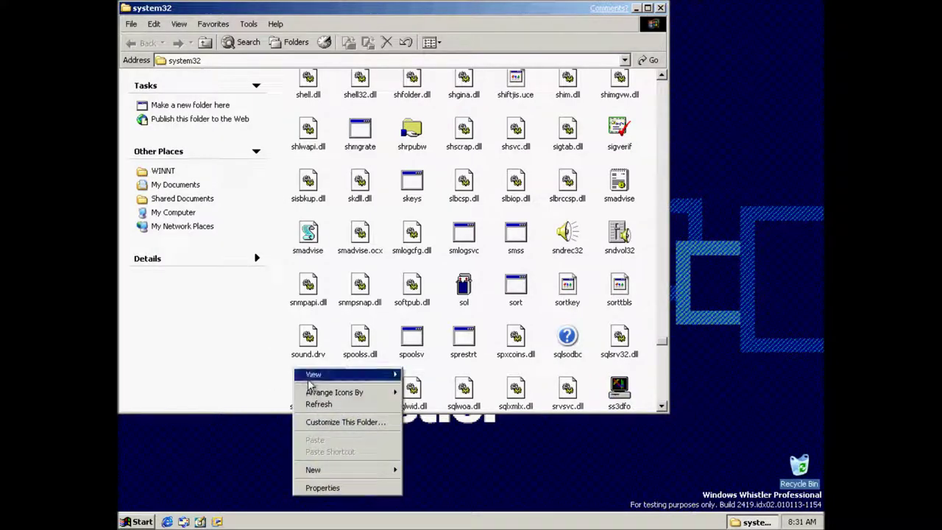
mouse_move(311, 378)
mouse_move(346, 393)
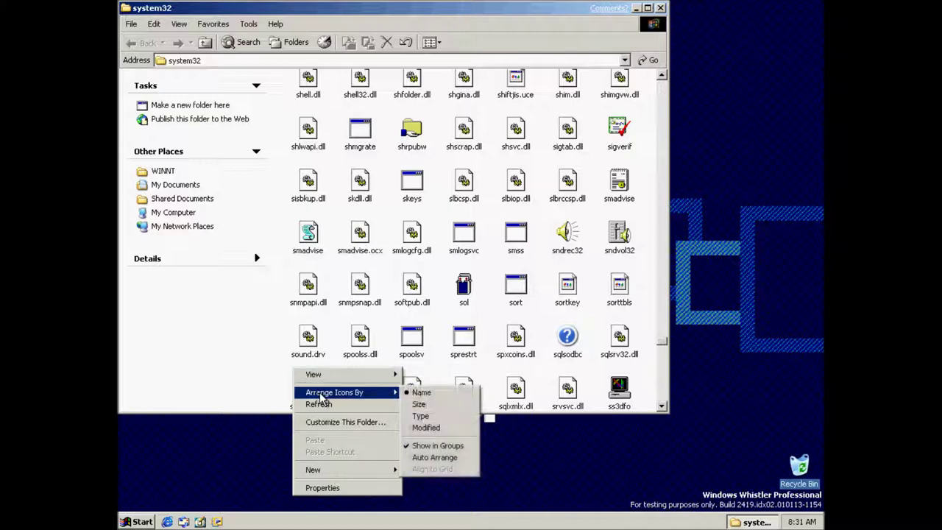
click(423, 417)
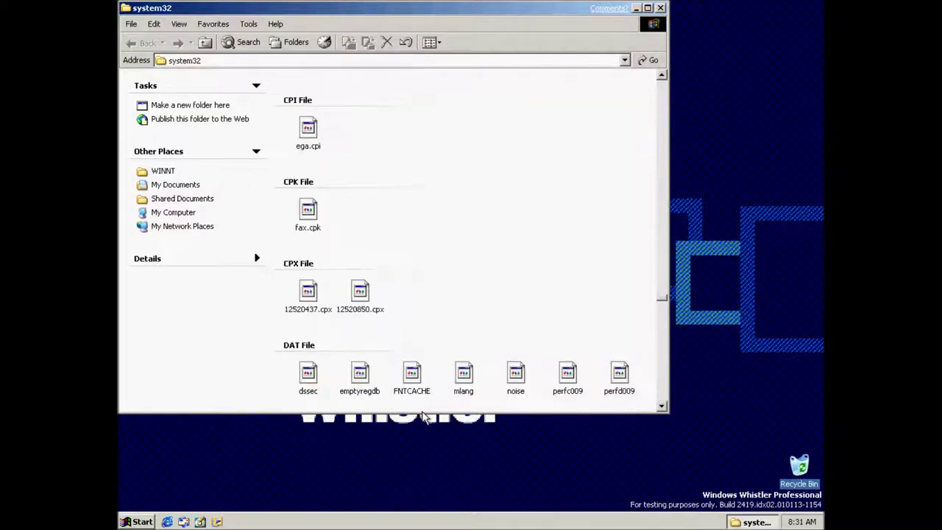
drag(674, 298, 661, 370)
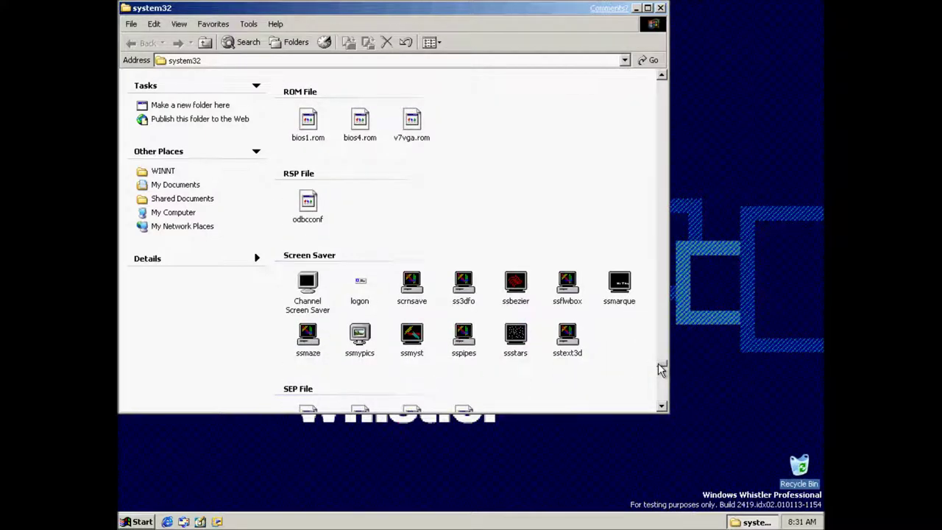
Step: Install the ssmaze screen saver from the system32 folder and preview 3D Maze (OpenGL) in full screen
click(318, 340)
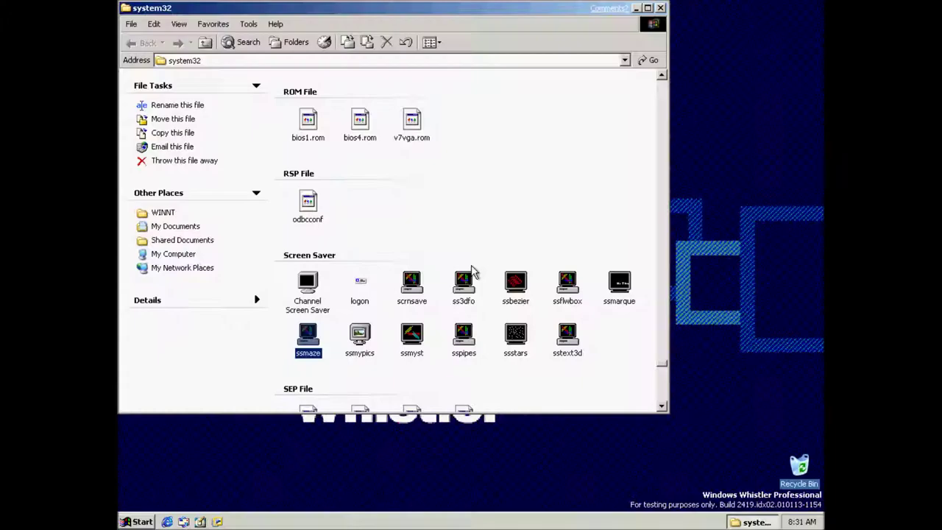
right_click(314, 339)
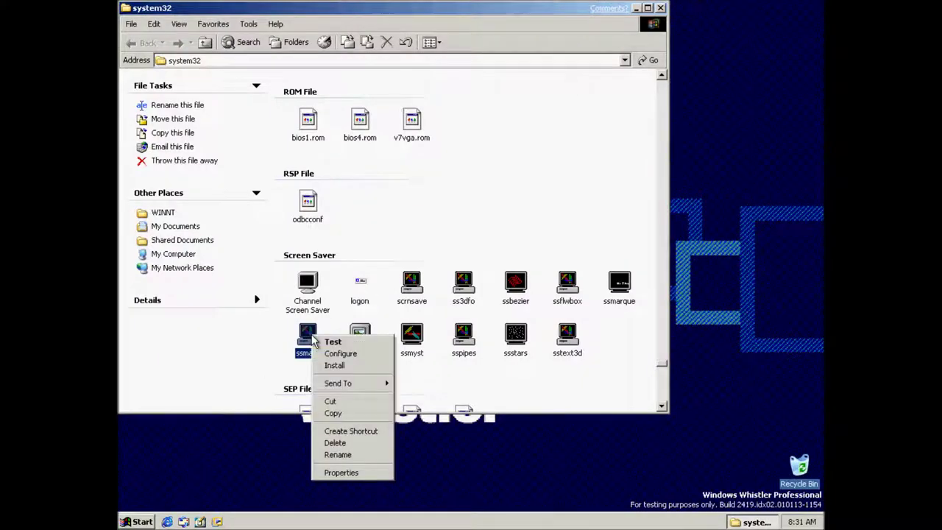
click(332, 365)
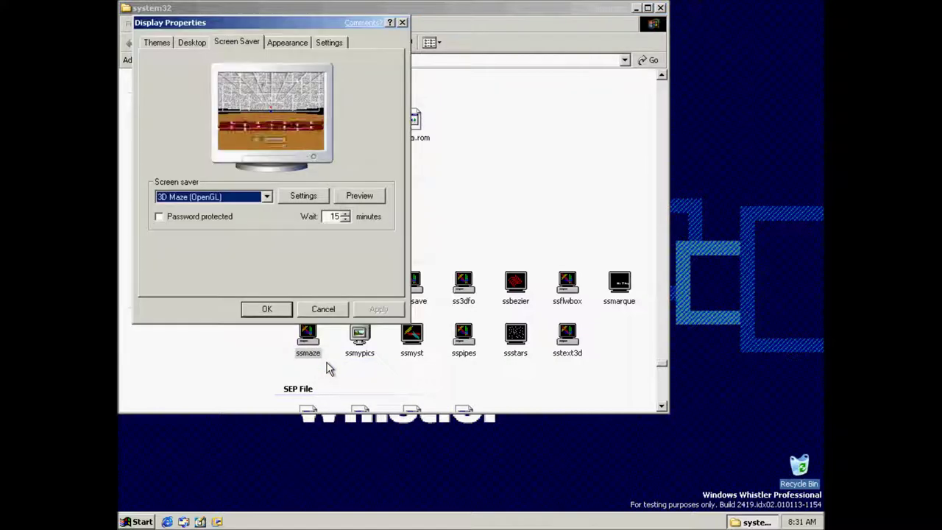
click(262, 197)
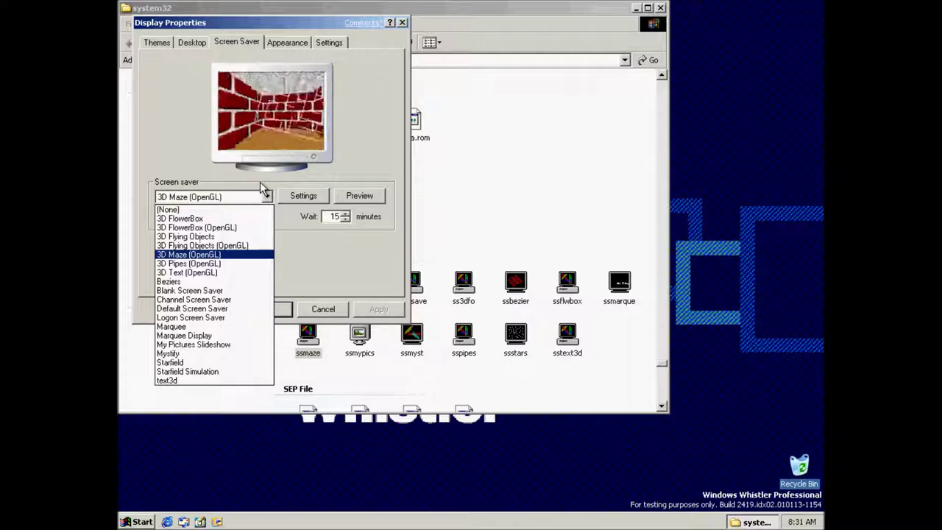
click(262, 195)
click(359, 195)
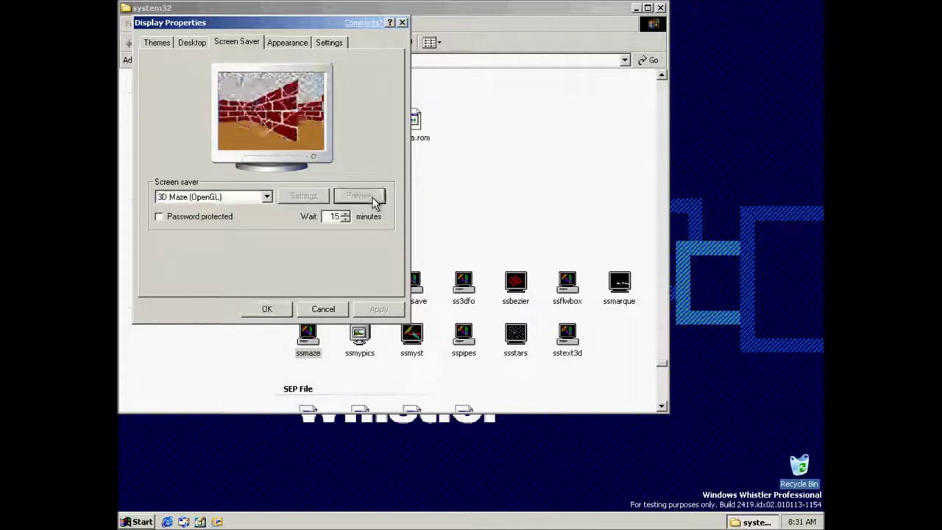
Step: Sample the 3D FlowerBox, 3D Maze (OpenGL) and 3D Pipes (OpenGL) screen savers in the small monitor preview
click(252, 197)
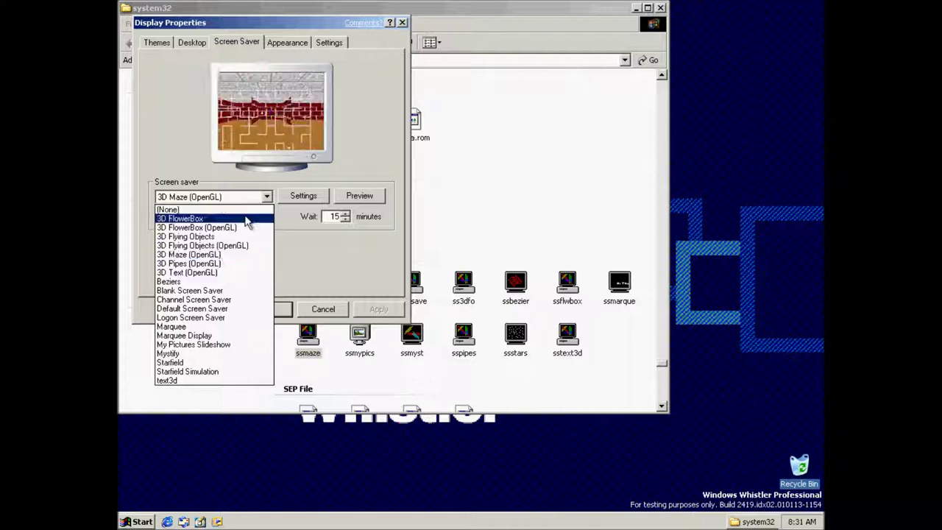
click(254, 219)
click(252, 198)
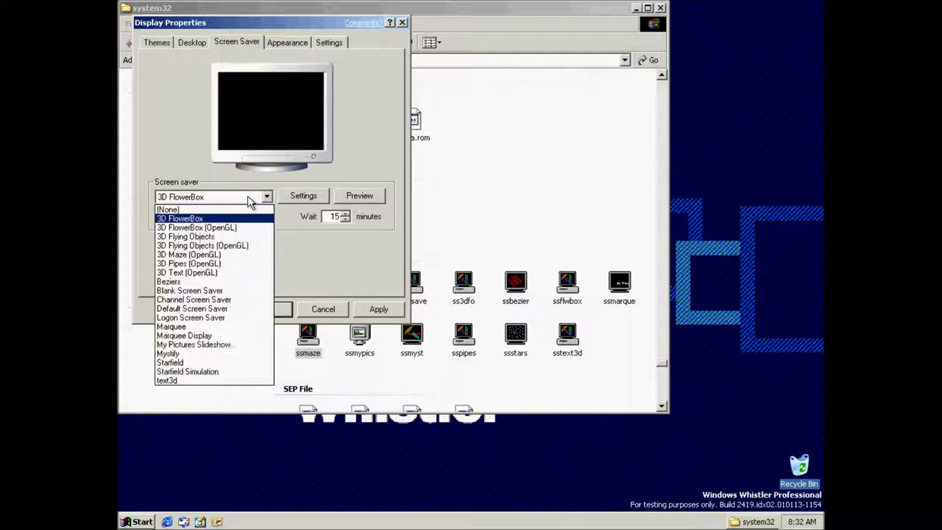
click(246, 255)
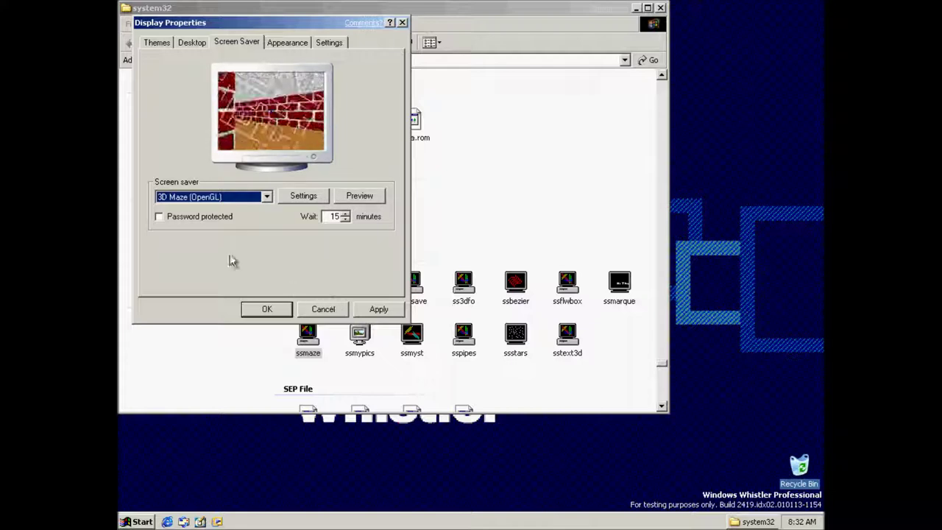
click(221, 196)
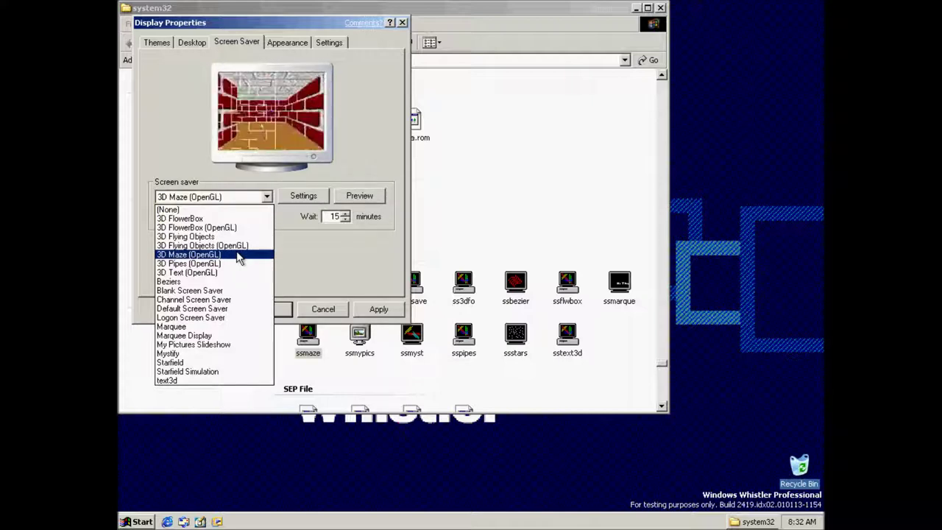
click(235, 263)
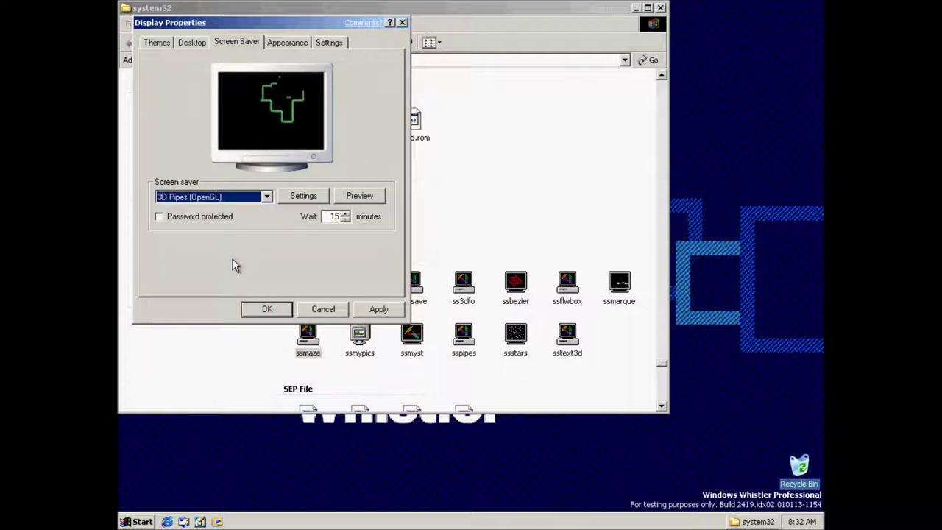
Step: Sample the 3D Text (OpenGL) and both 3D Flying Objects screen savers, then discard the selection and close the system32 folder
click(237, 198)
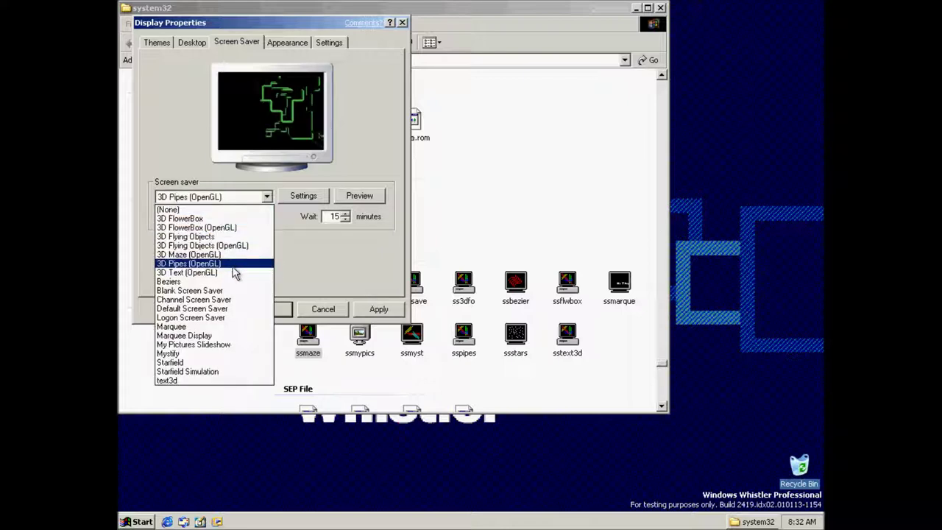
click(233, 273)
click(237, 197)
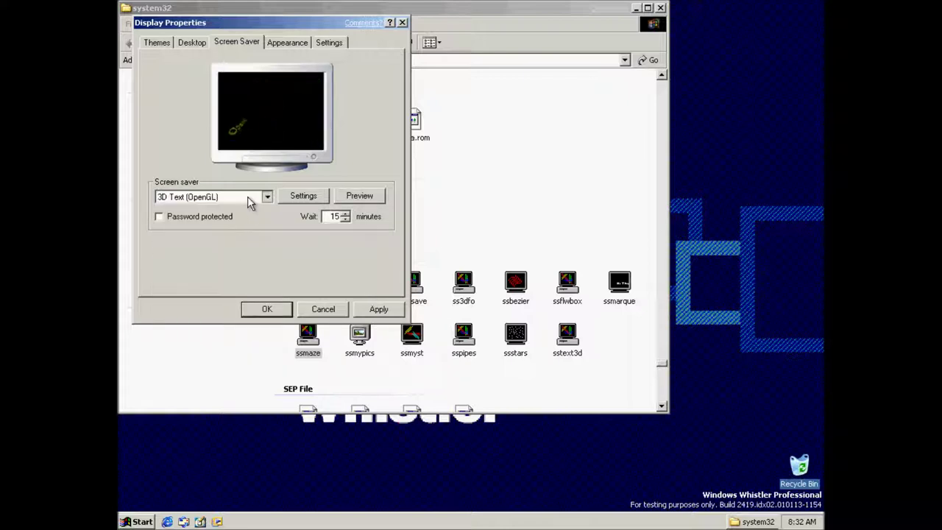
click(245, 237)
click(249, 197)
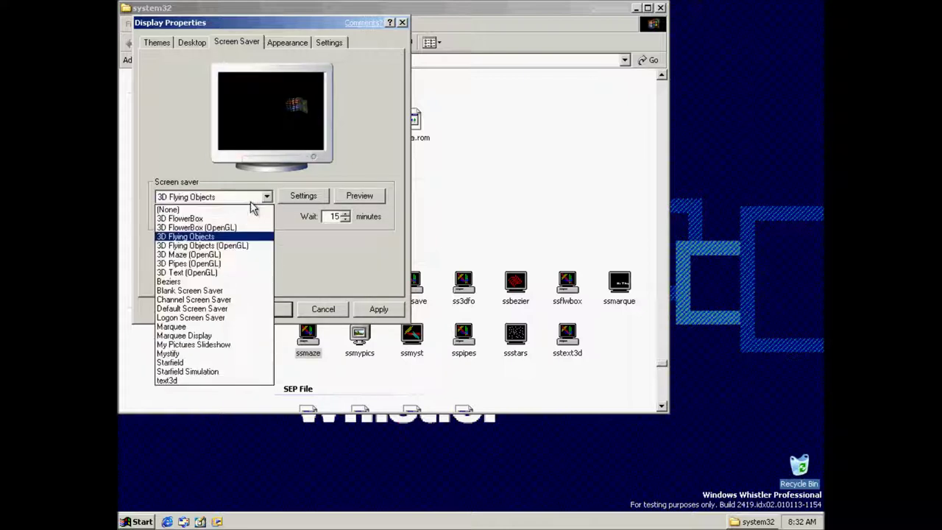
click(248, 245)
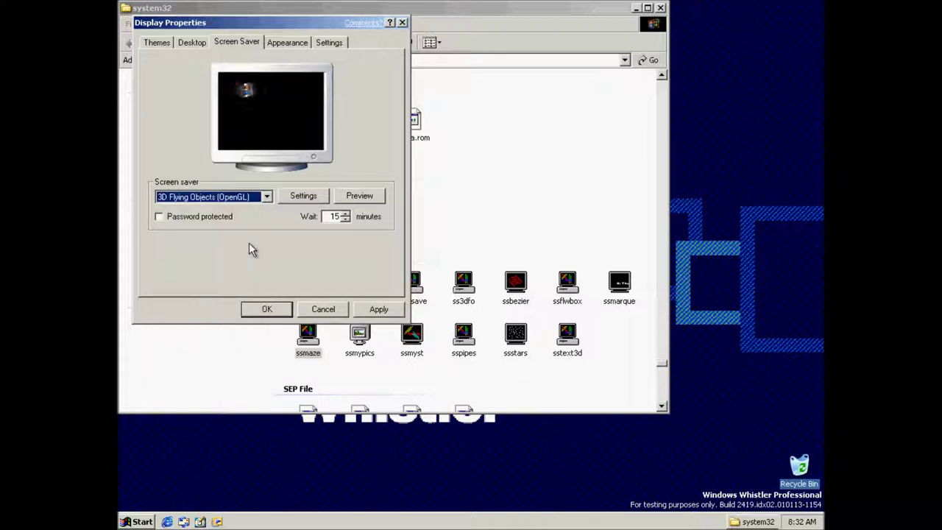
click(331, 310)
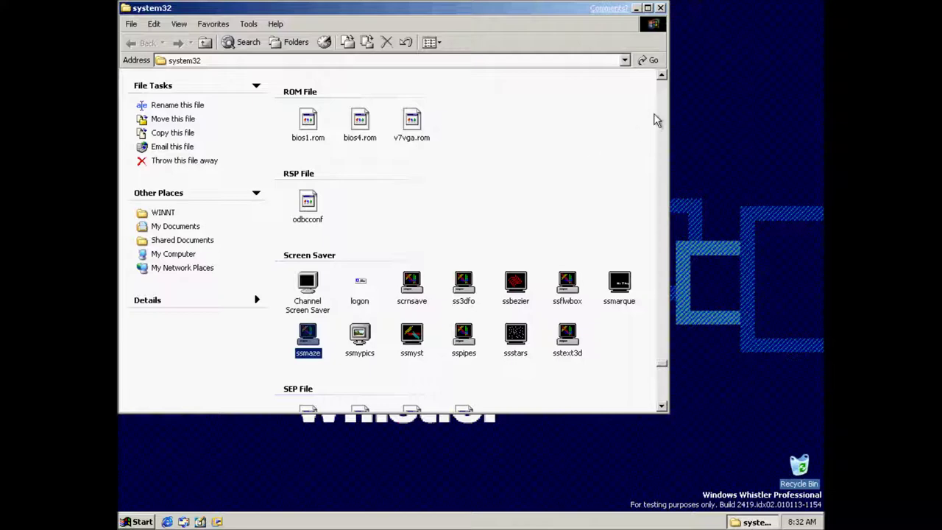
click(660, 8)
Step: Open the desktop's display properties and examine the theme, background, appearance and display settings
right_click(481, 129)
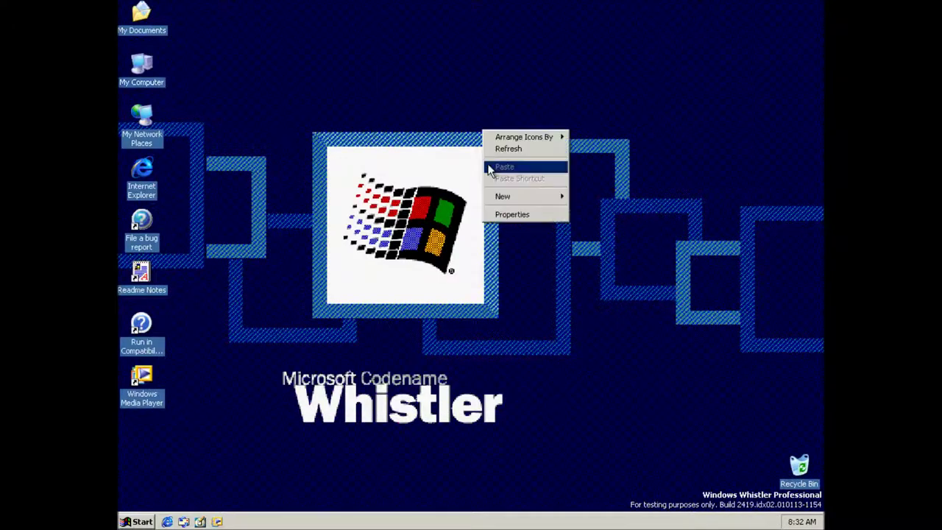
click(513, 216)
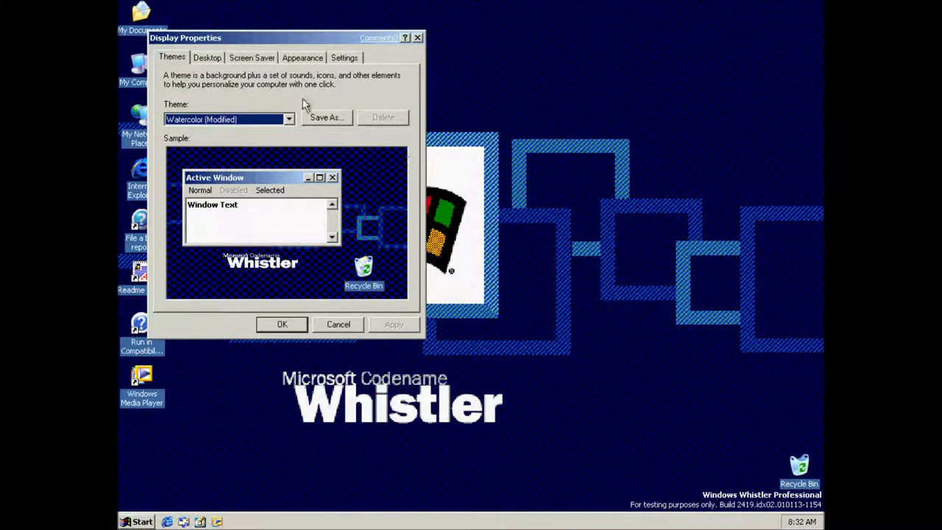
click(207, 57)
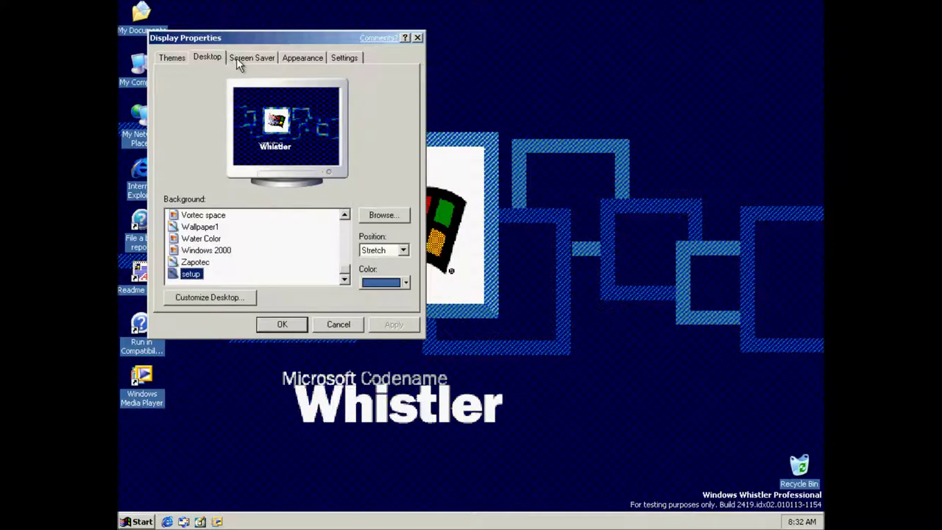
click(303, 57)
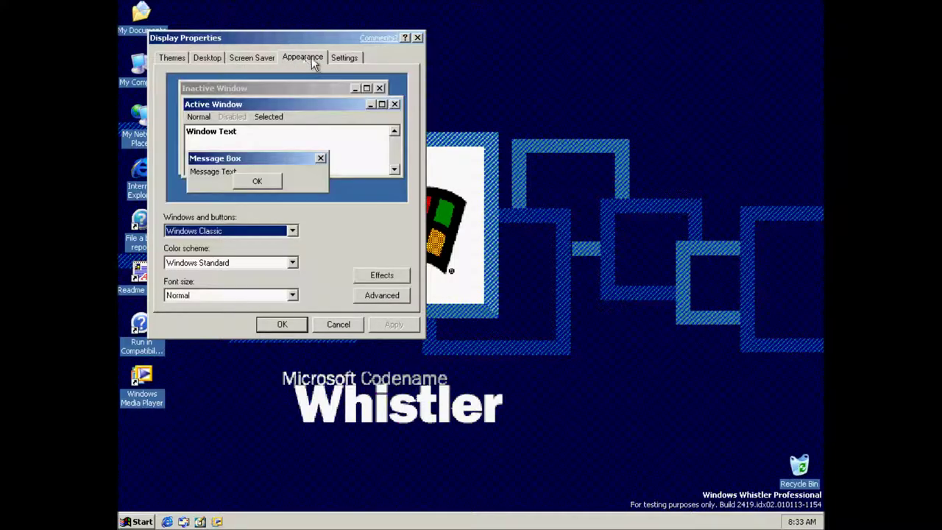
click(340, 58)
Step: Try the Watercolor button style for windows and buttons, and dismiss the display properties without applying it
click(296, 59)
click(220, 230)
click(213, 252)
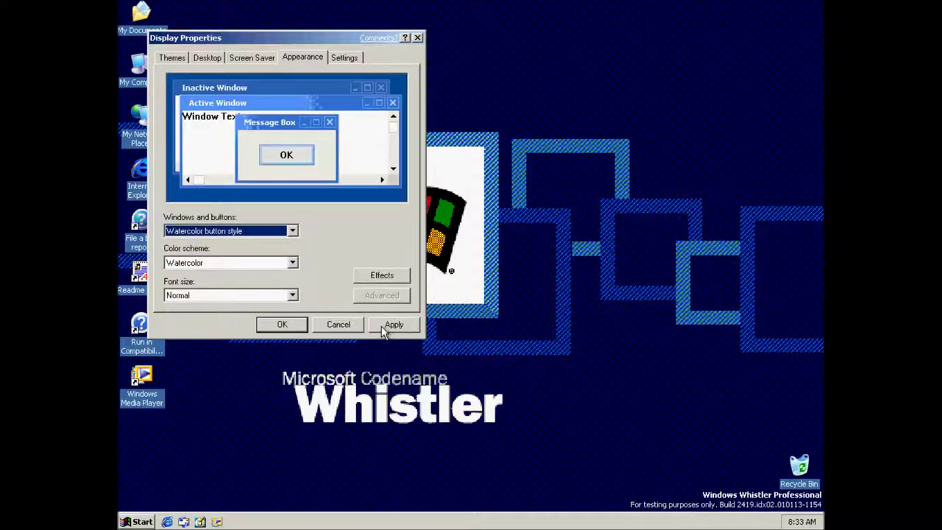
click(338, 325)
Step: Open the desktop customization options from the display properties and look through the alternative icons for My Computer
right_click(348, 324)
click(367, 411)
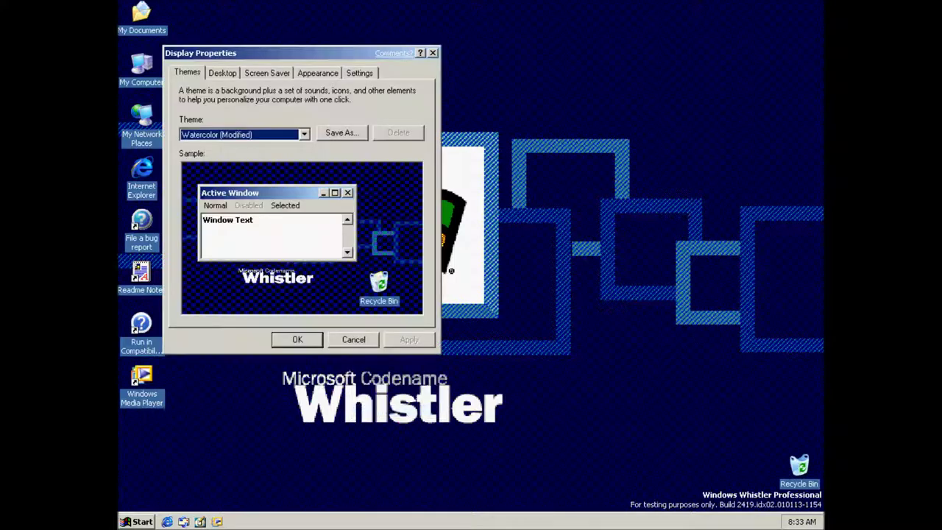
click(220, 72)
click(239, 315)
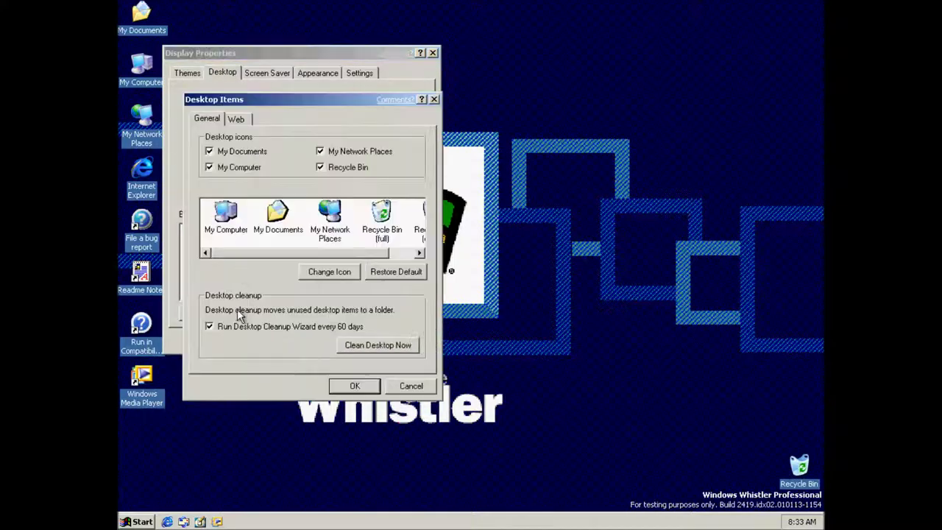
click(333, 271)
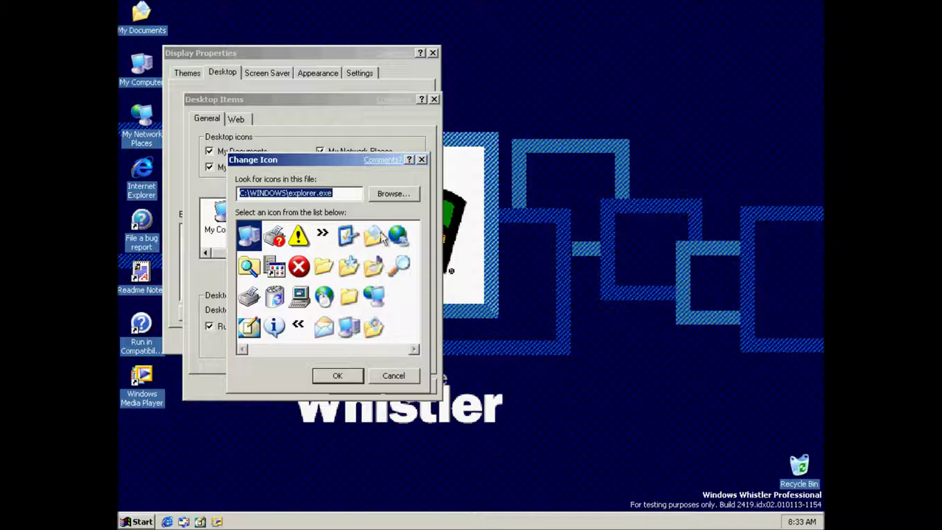
click(394, 375)
Step: Look through the alternative icons for My Documents and My Network Places, and close the desktop item options without changes
click(278, 219)
click(316, 273)
click(390, 376)
click(340, 234)
click(331, 272)
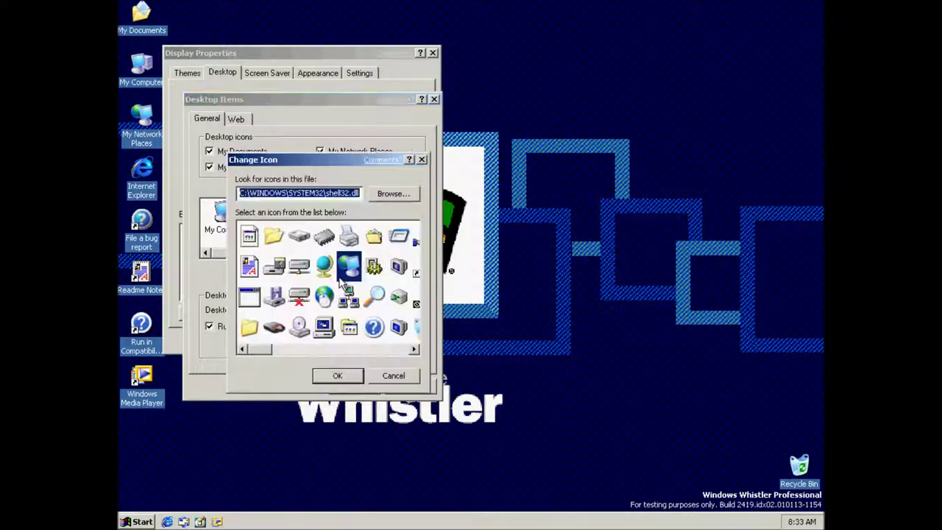
drag(257, 355, 392, 361)
click(395, 377)
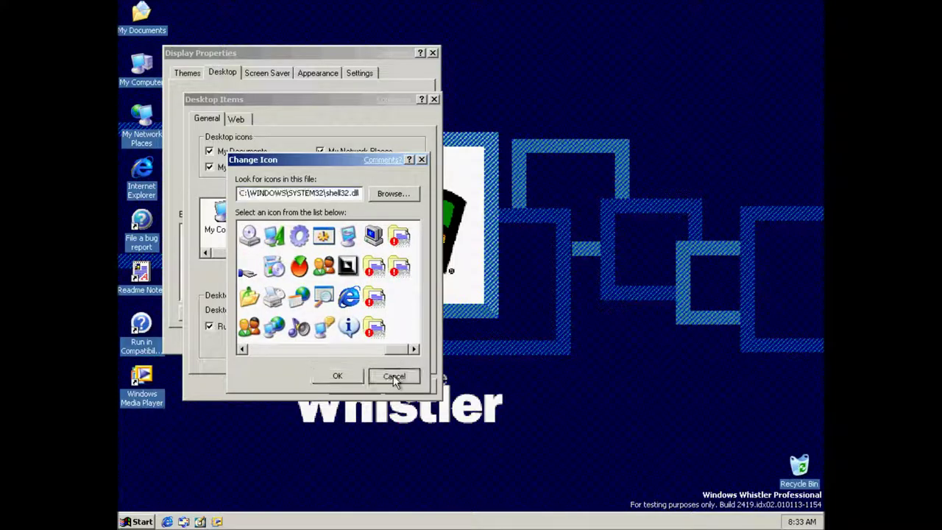
click(398, 386)
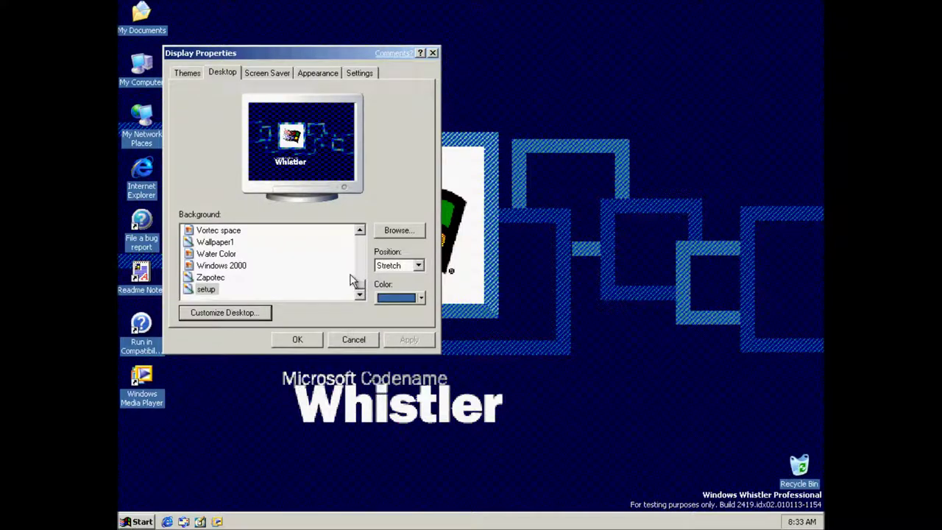
Step: Try the Professional desktop background in the preview, browse the background list and discard the selection
drag(360, 291, 372, 269)
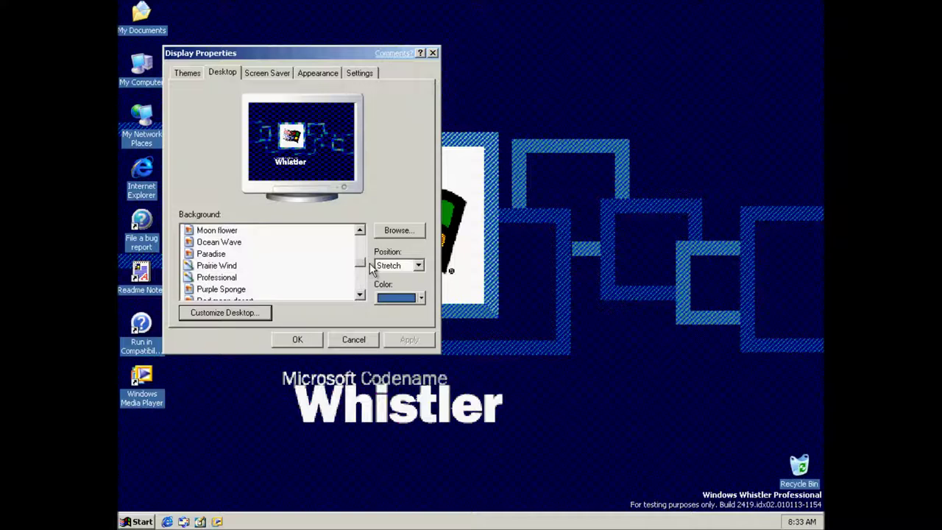
click(231, 280)
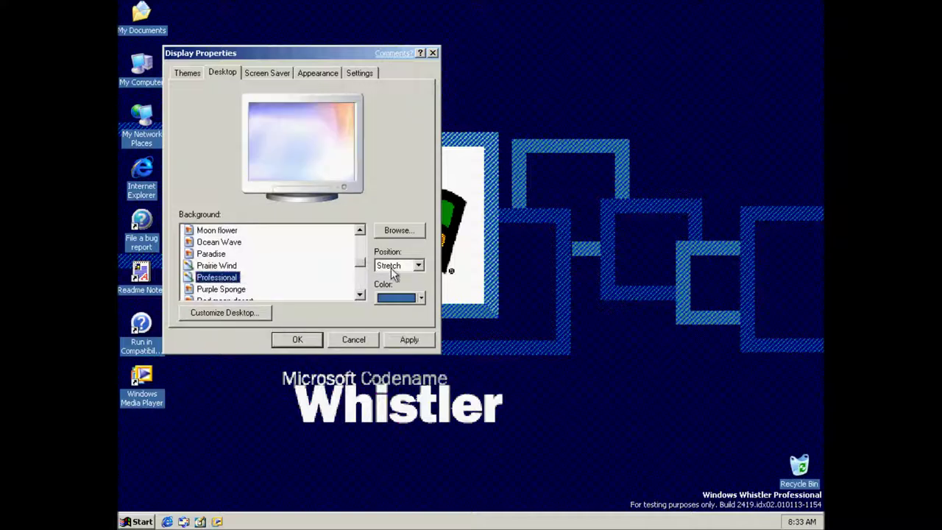
drag(366, 269, 360, 248)
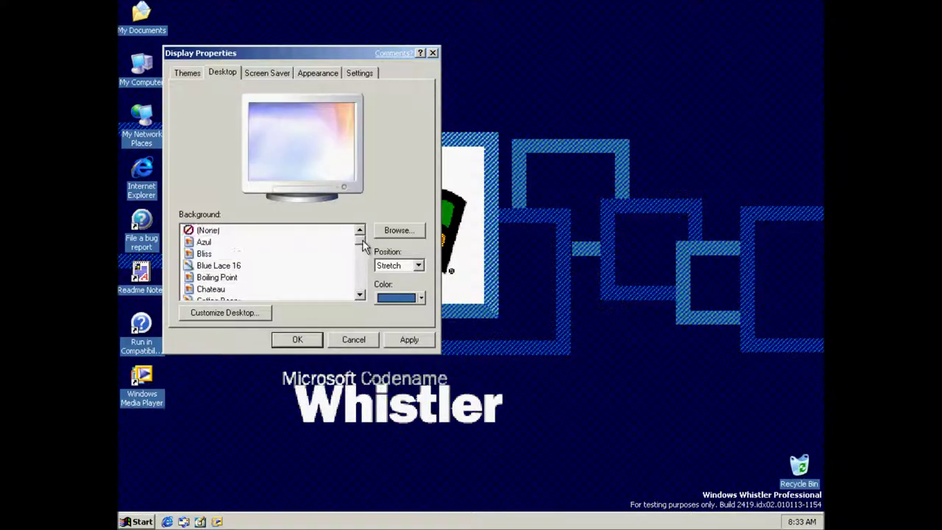
click(370, 343)
Step: Open the settings of the 3D Maze (OpenGL) screen saver from the desktop's display properties
right_click(194, 155)
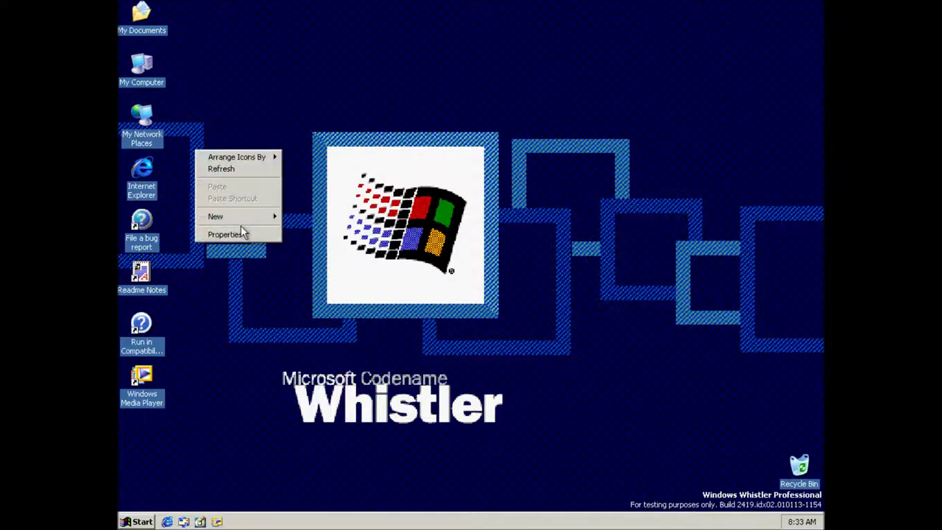
click(237, 232)
click(280, 89)
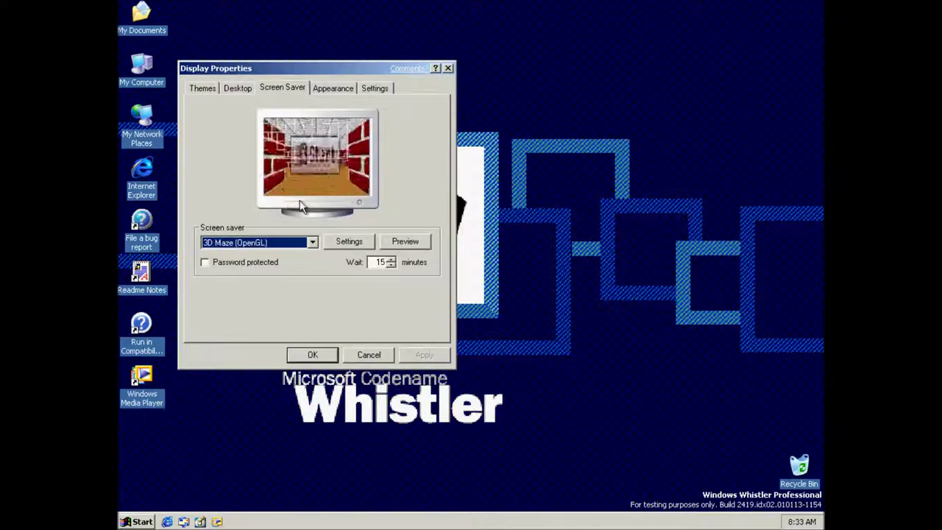
click(340, 243)
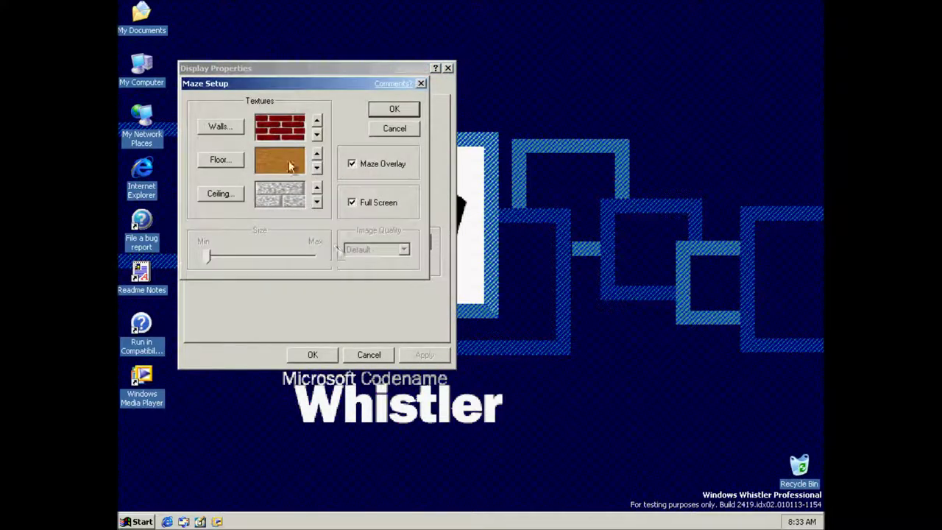
Step: Try alternative wall textures in the maze setup and discard the changes
click(316, 134)
click(316, 134)
click(314, 131)
click(314, 131)
click(314, 131)
click(315, 121)
click(316, 124)
click(316, 124)
click(316, 124)
click(372, 132)
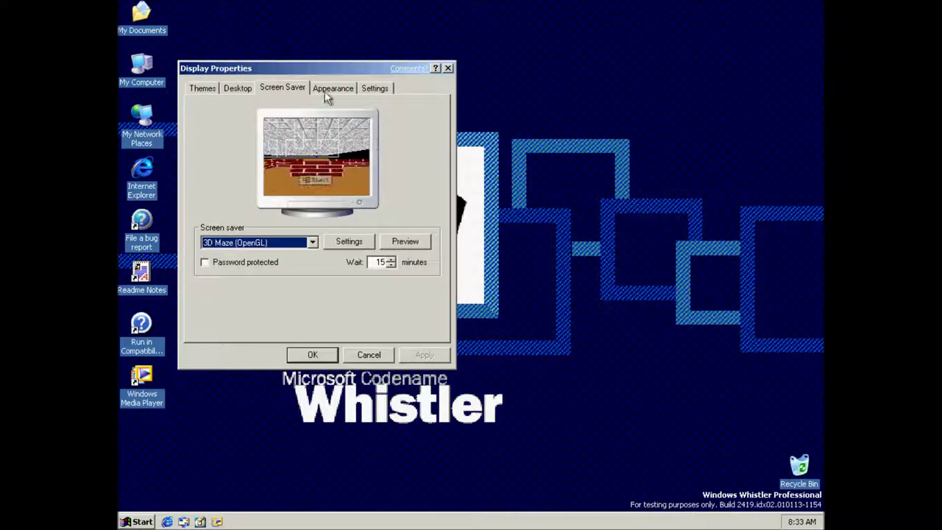
Step: Check the appearance, screen resolution and color quality settings, and dismiss the display properties without changes
click(314, 89)
click(363, 89)
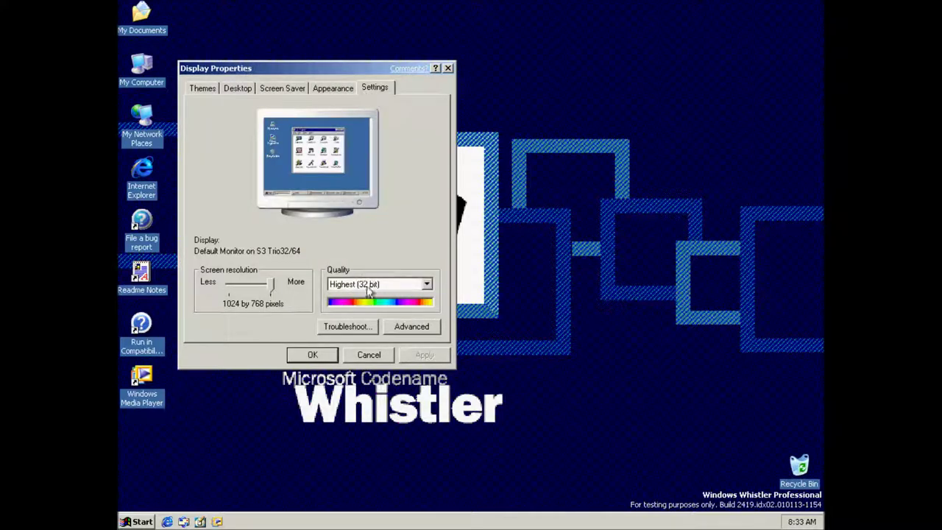
click(368, 356)
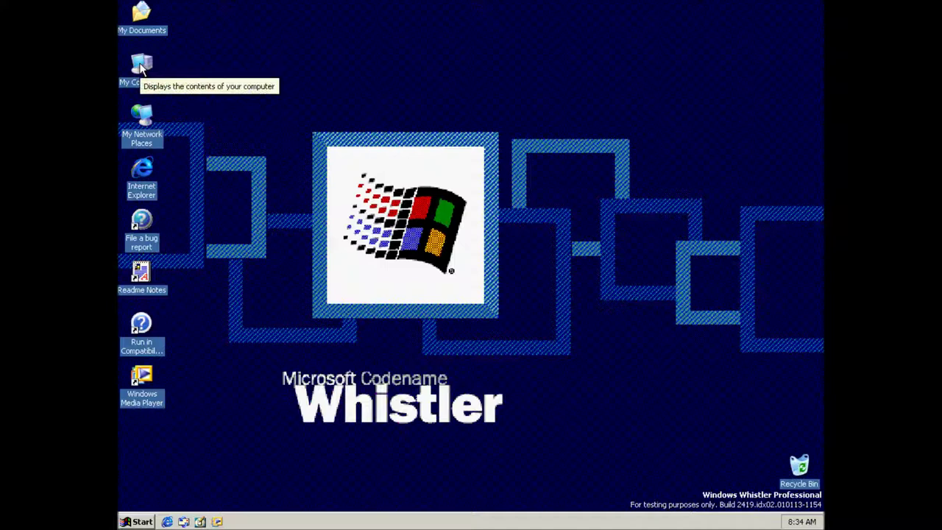
Step: Open My Documents, look into its My Pictures and My Music folders, and close the window
double_click(141, 12)
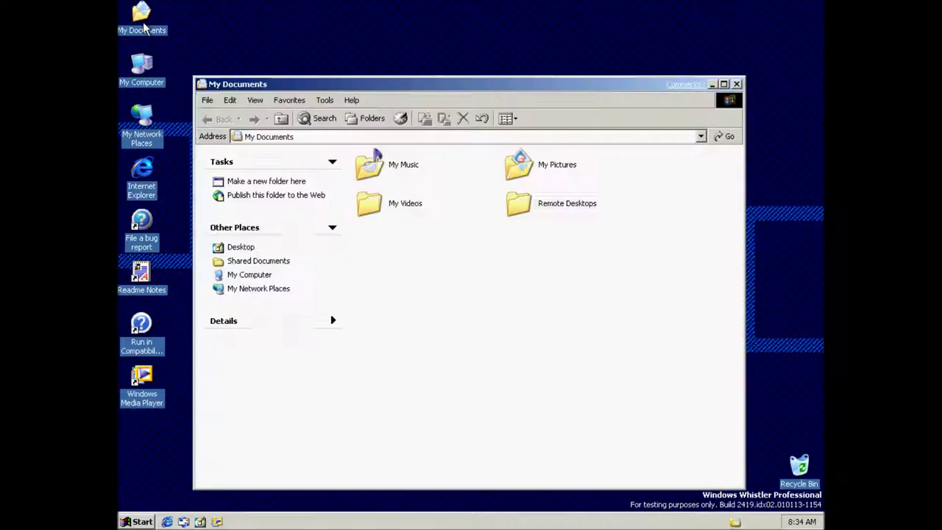
click(525, 167)
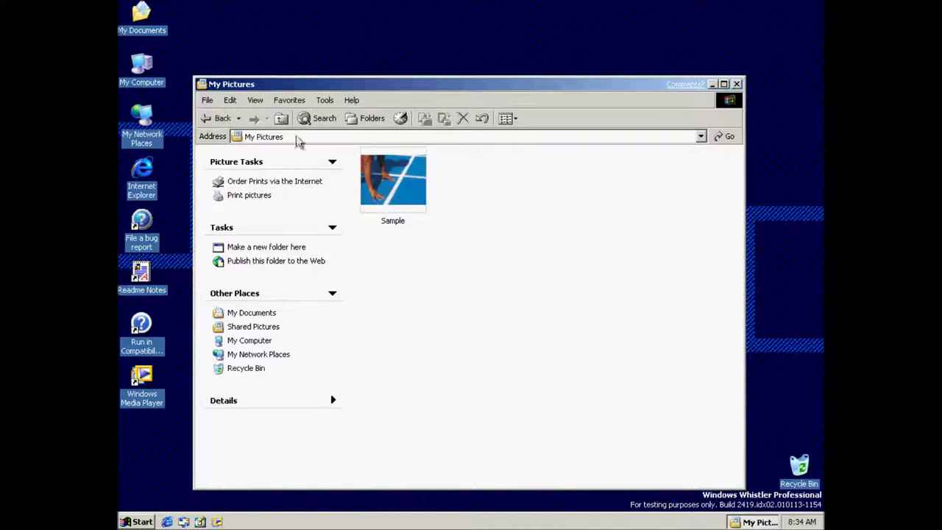
click(223, 120)
double_click(384, 168)
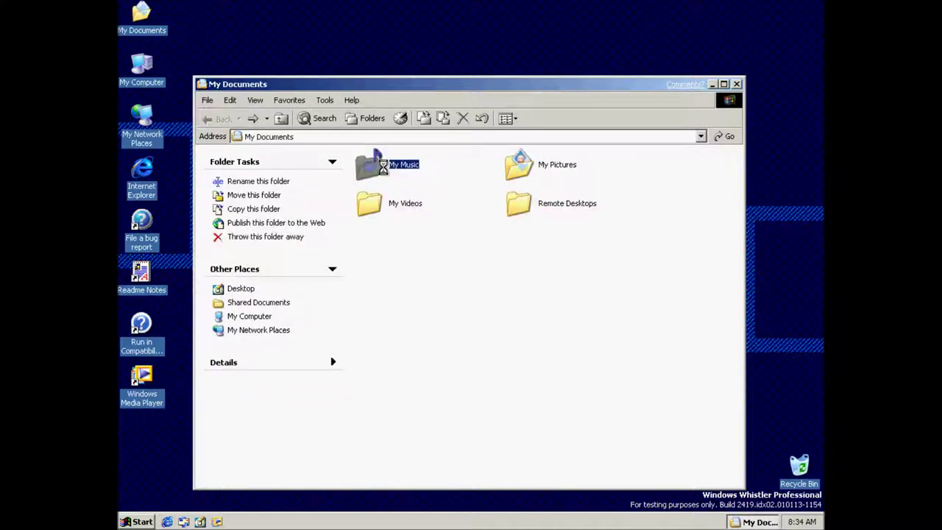
click(736, 84)
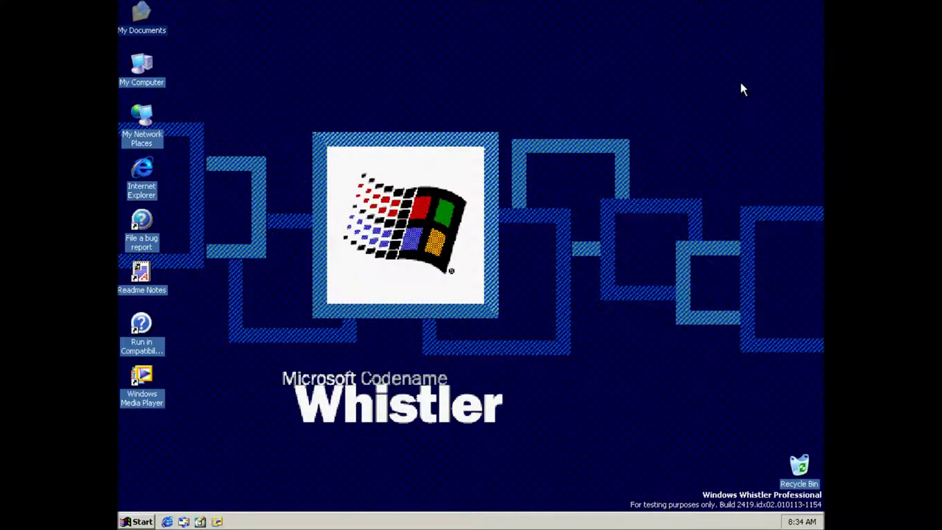
Step: Go from My Computer to Control Panel and open the first computer administrator's account in User Accounts
double_click(150, 75)
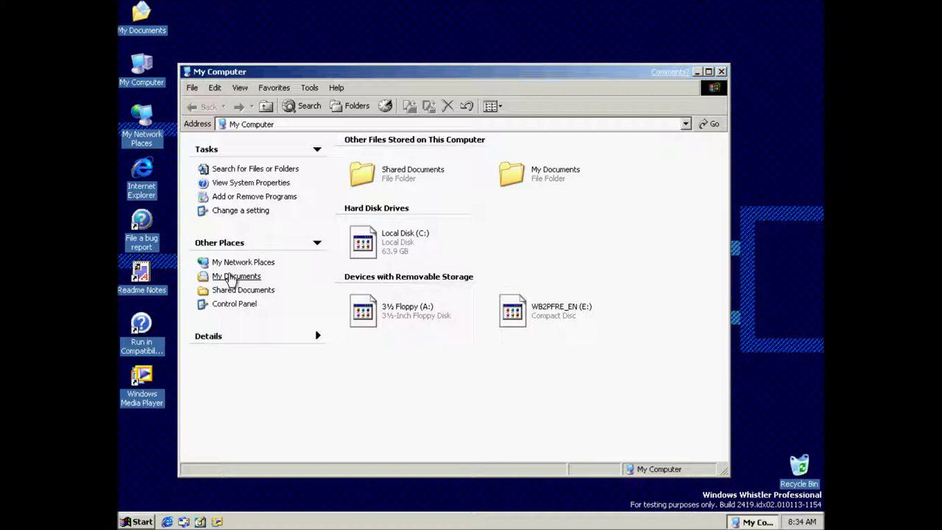
click(246, 304)
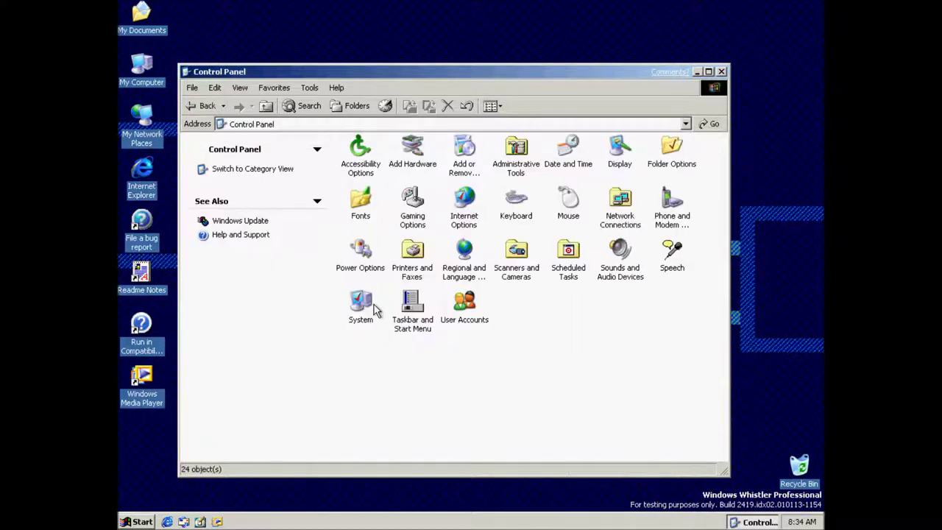
double_click(478, 305)
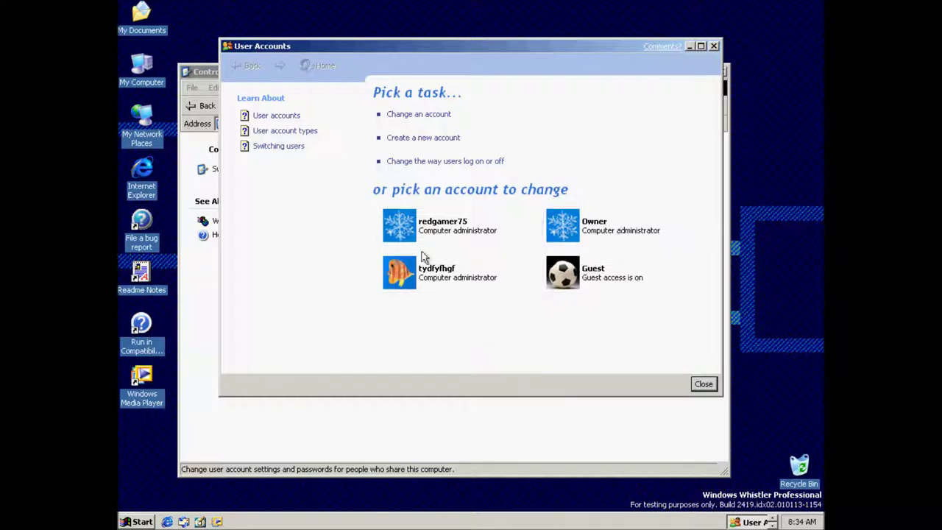
click(456, 226)
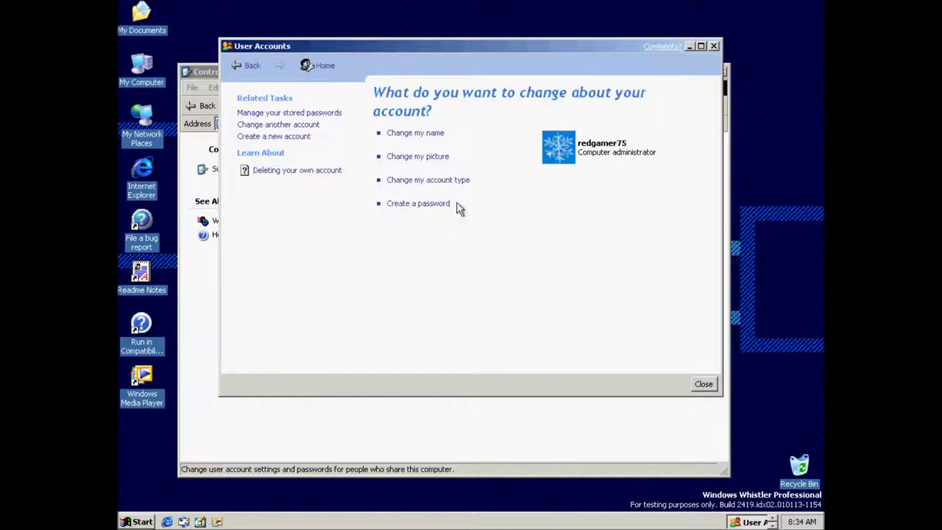
Step: Look through the available account pictures, and close User Accounts and Control Panel without choosing one
click(417, 157)
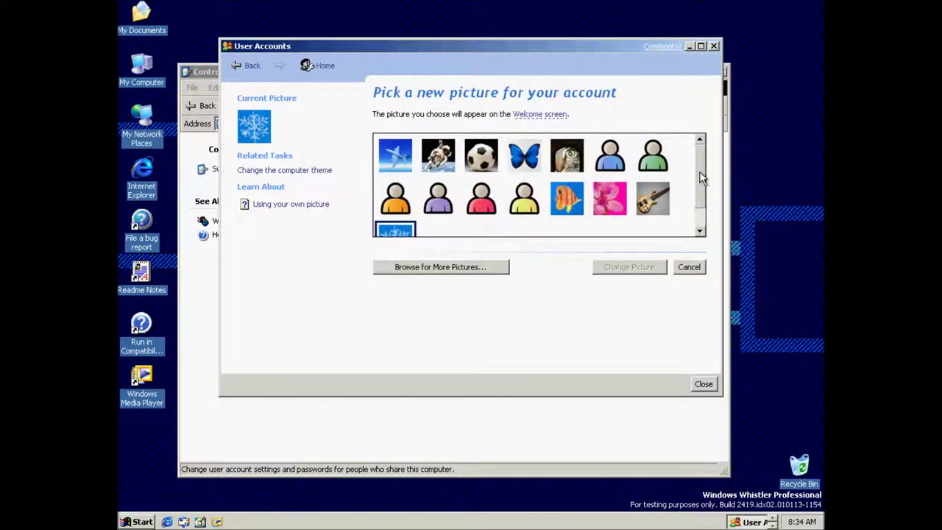
scroll(700, 180, down, 1)
scroll(702, 206, up, 1)
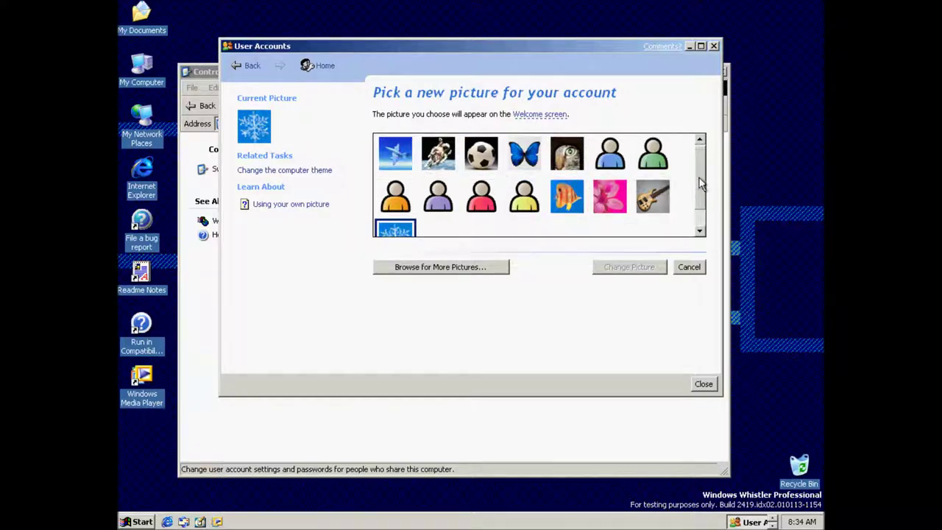
scroll(698, 185, down, 2)
scroll(695, 198, up, 2)
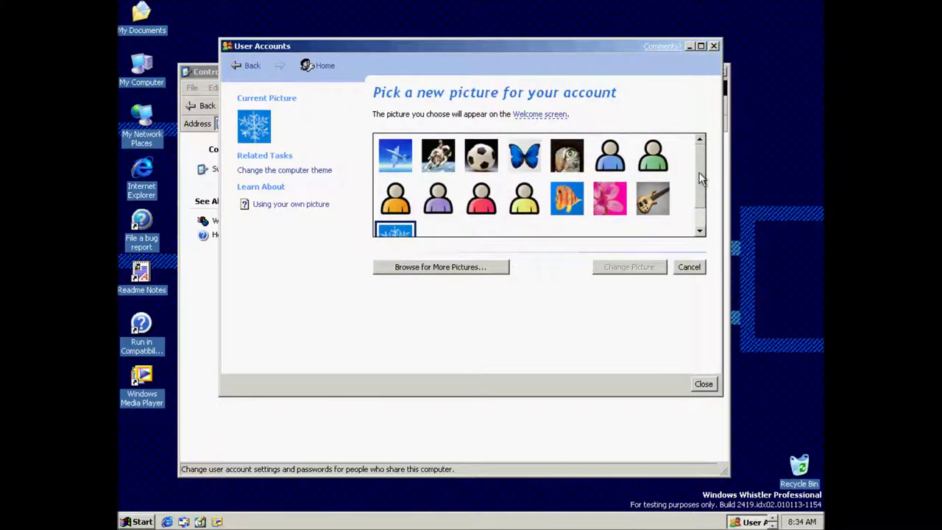
click(713, 47)
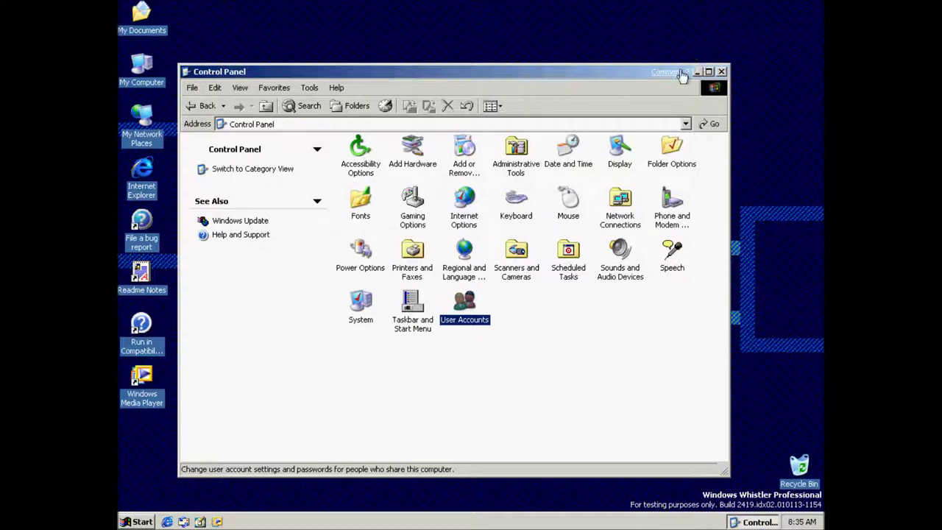
click(722, 71)
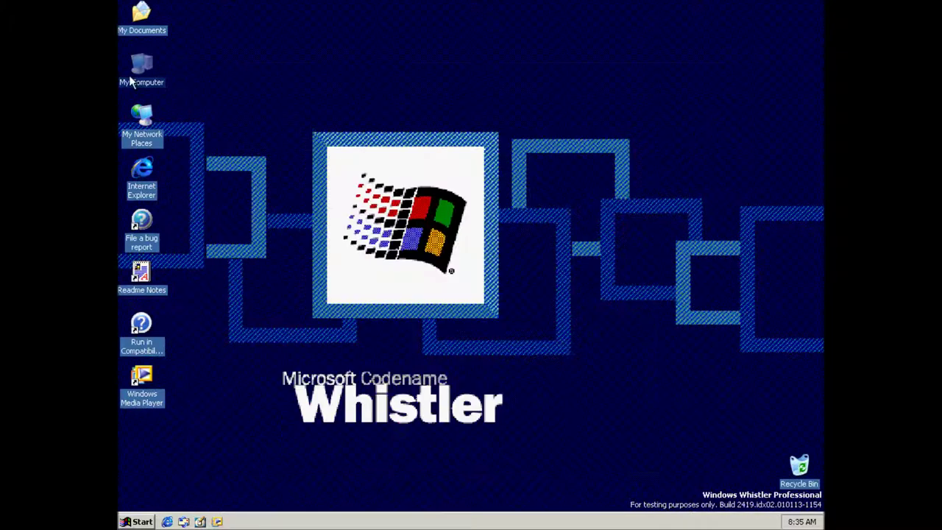
Step: Open Control Panel from the Start menu to view its items, and close it
click(136, 521)
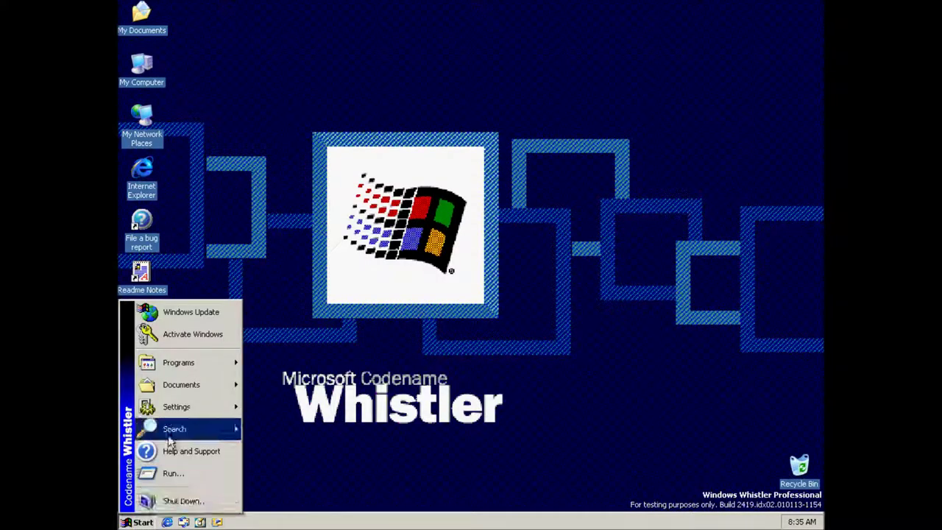
mouse_move(177, 406)
click(263, 403)
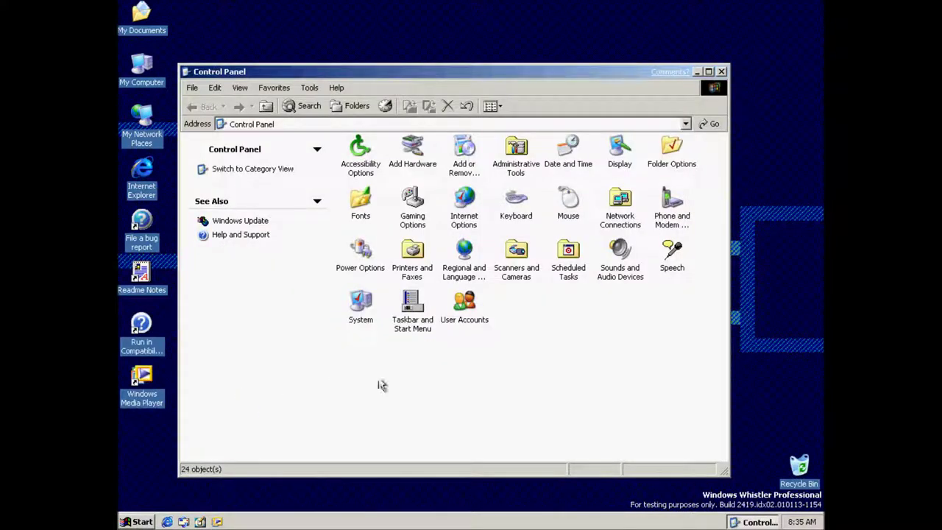
click(722, 71)
Step: Open the Media folder inside WINDOWS on Local Disk (C:)
double_click(122, 73)
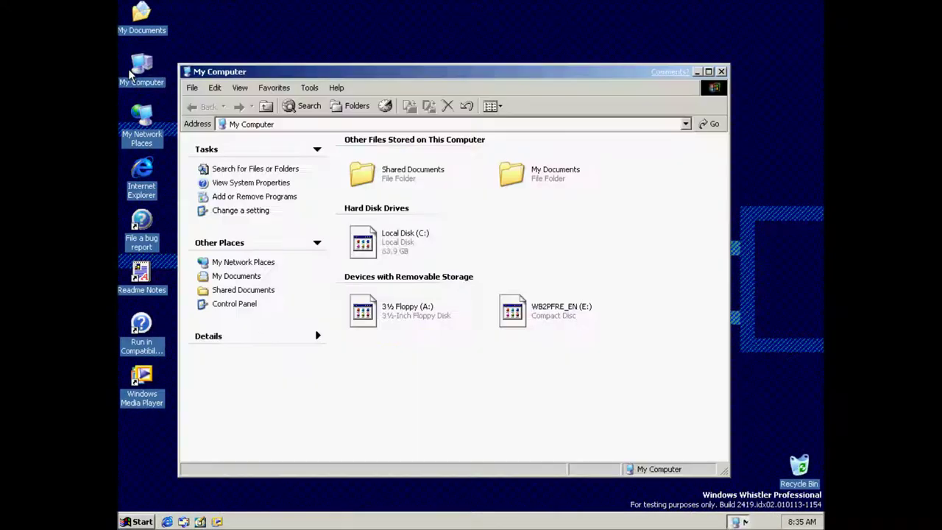
click(373, 232)
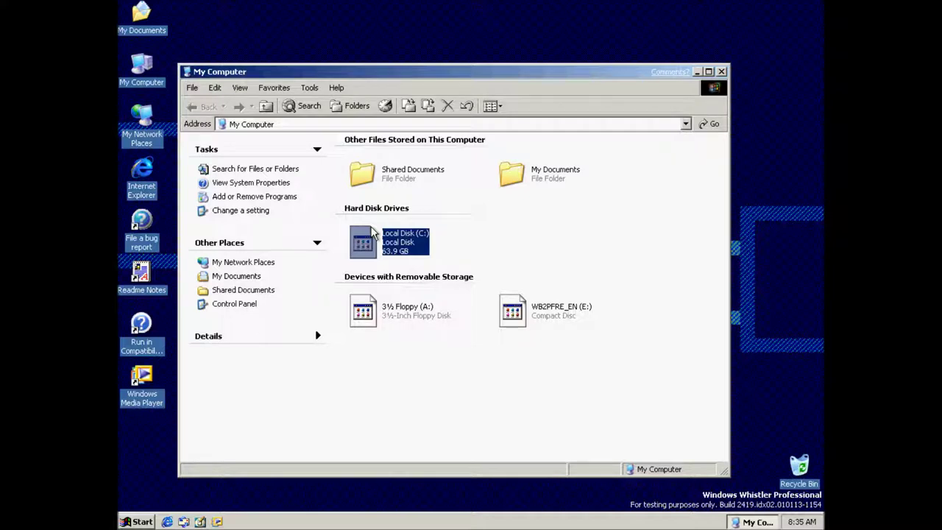
key(F2)
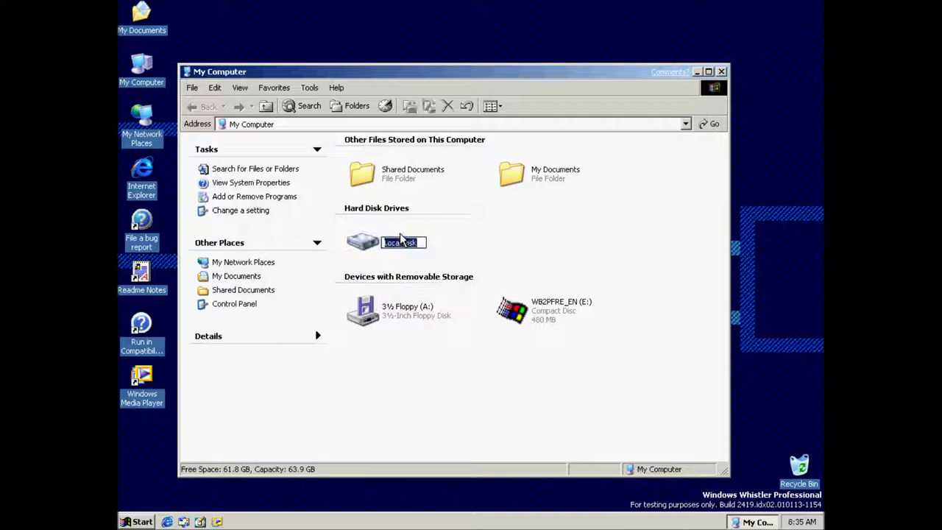
double_click(360, 241)
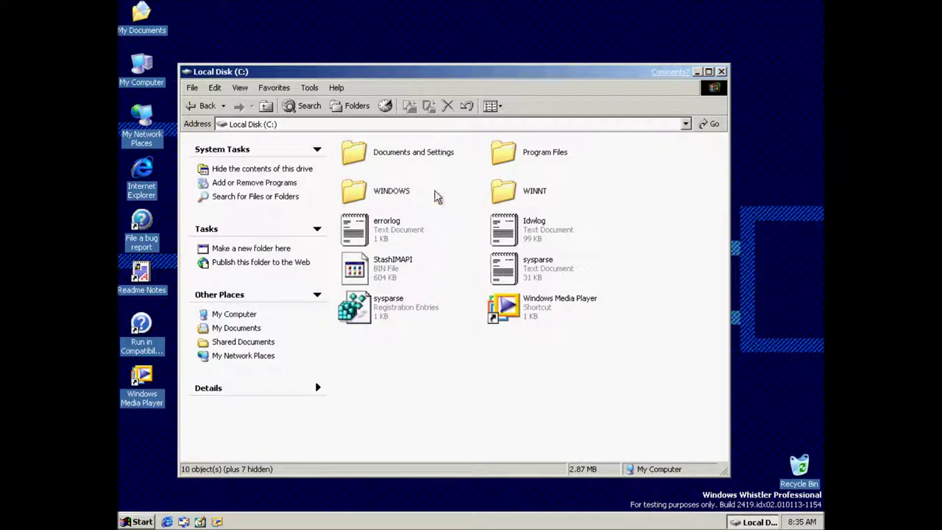
double_click(392, 194)
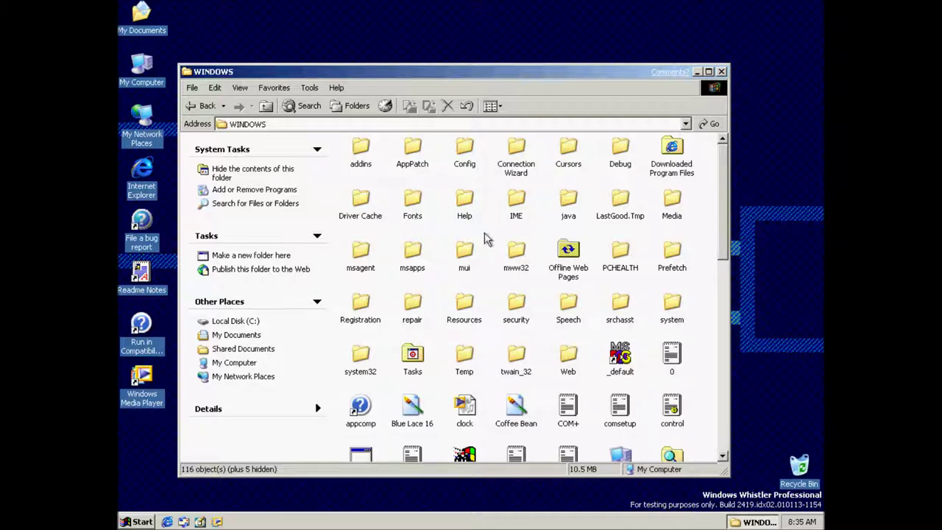
double_click(671, 201)
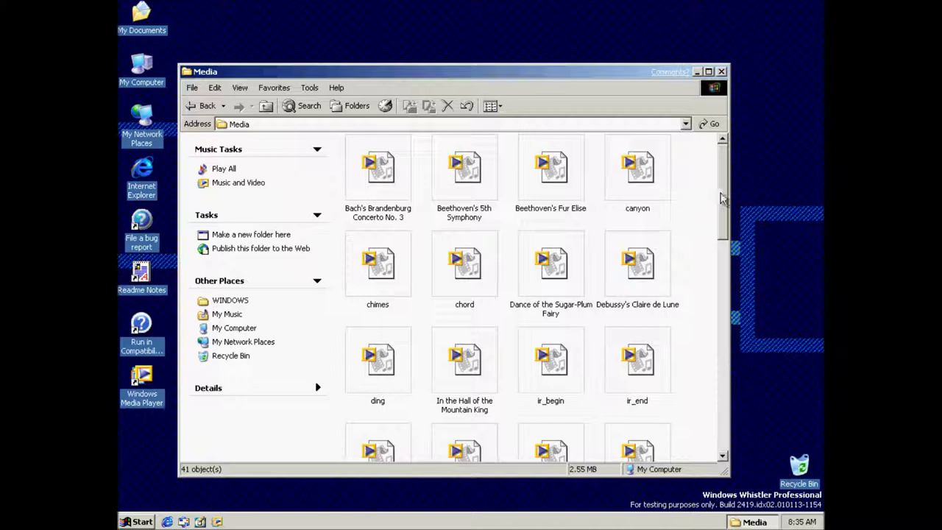
Step: Play the Windows Logon Sound from the Media folder and close the media player
drag(725, 198, 722, 310)
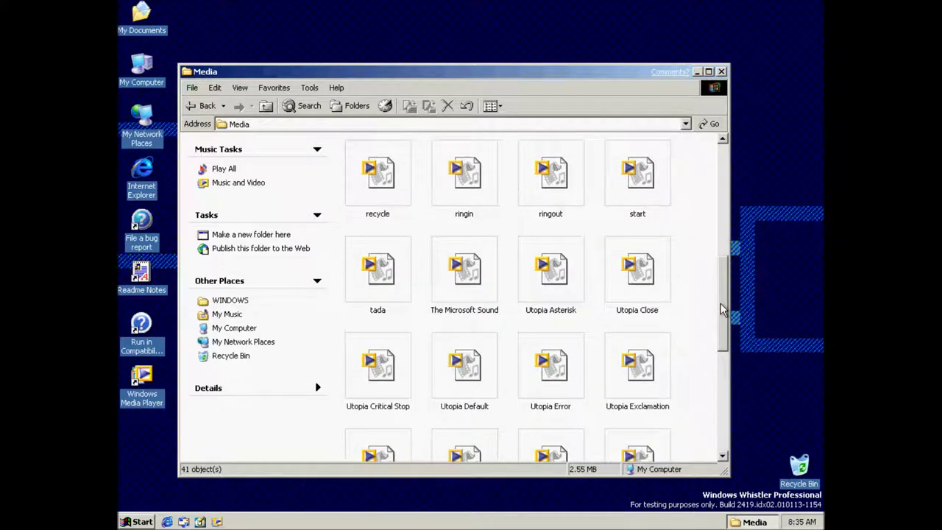
drag(721, 310, 715, 420)
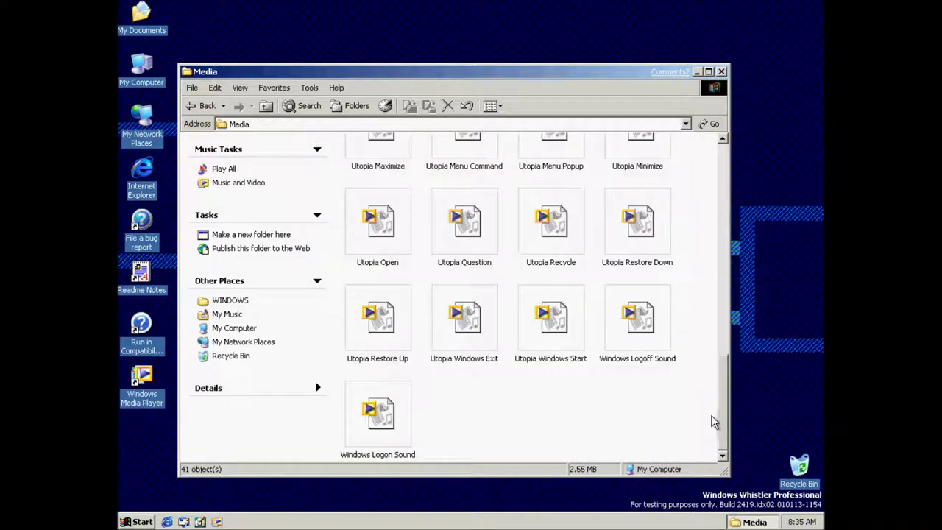
double_click(400, 420)
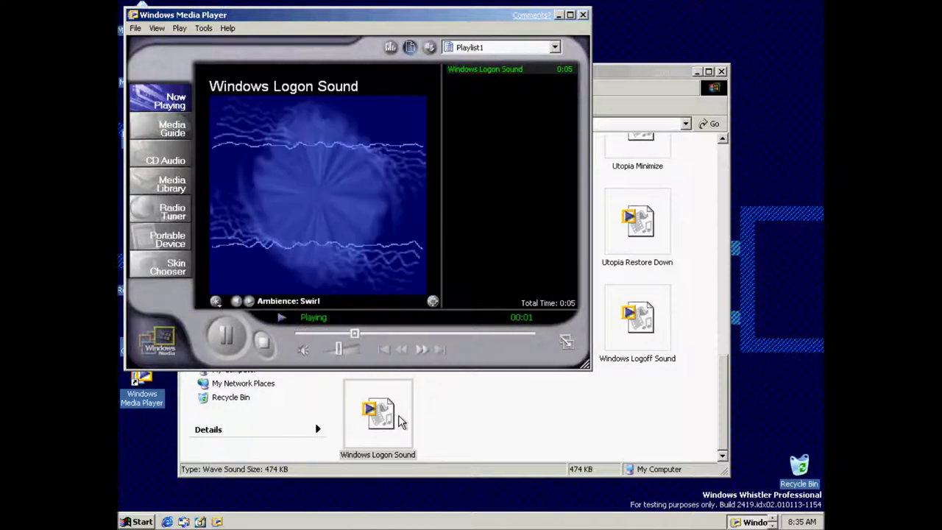
click(583, 15)
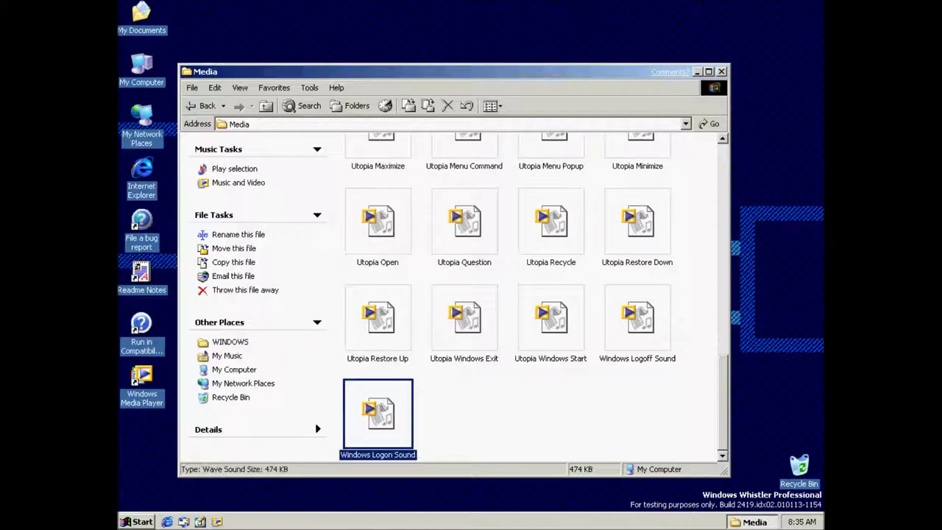
Step: Play The Microsoft Sound from the Media folder and close the media player
drag(721, 388, 731, 294)
double_click(451, 190)
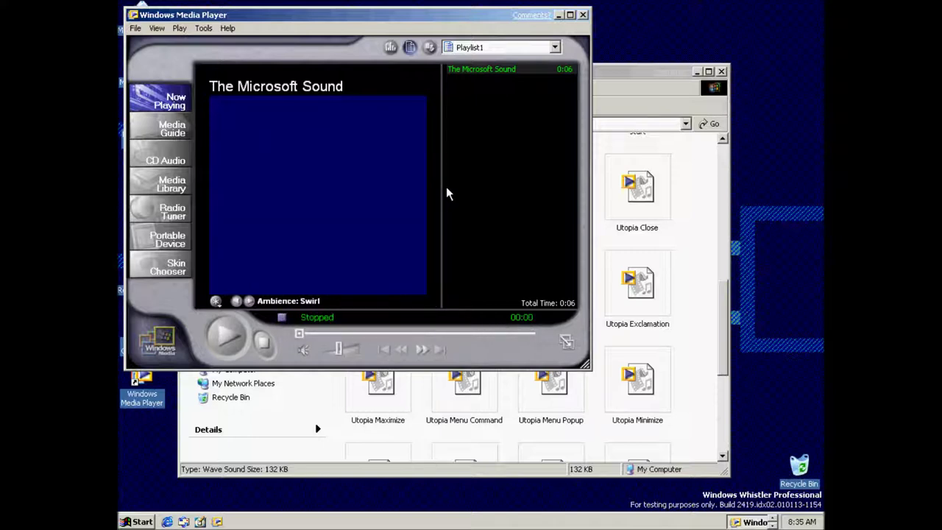
click(583, 15)
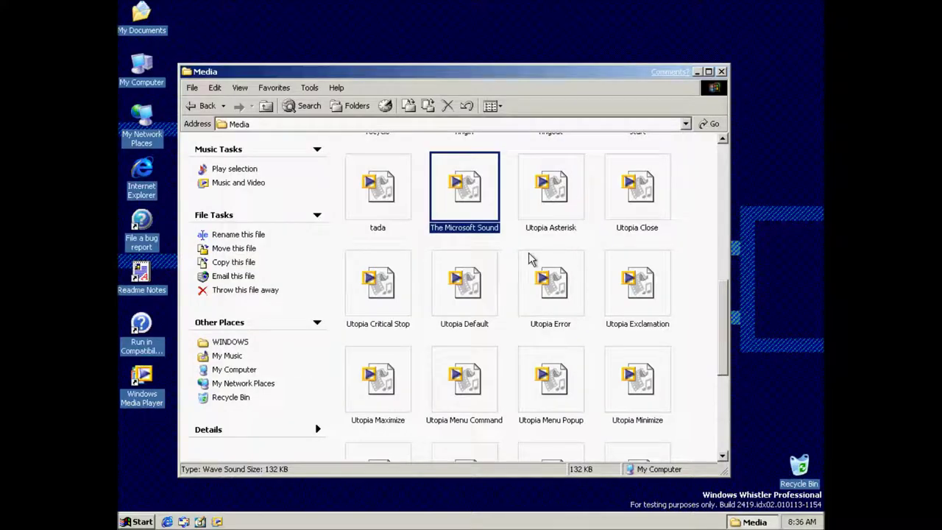
Step: Look through the sound files in the Media folder and return to the WINDOWS folder
scroll(519, 253, up, 3)
scroll(519, 253, up, 3)
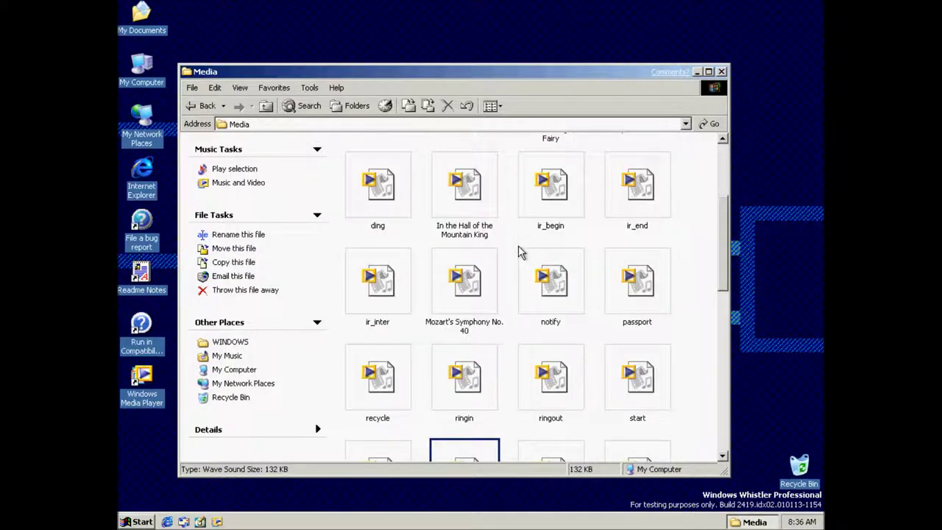
scroll(519, 252, up, 3)
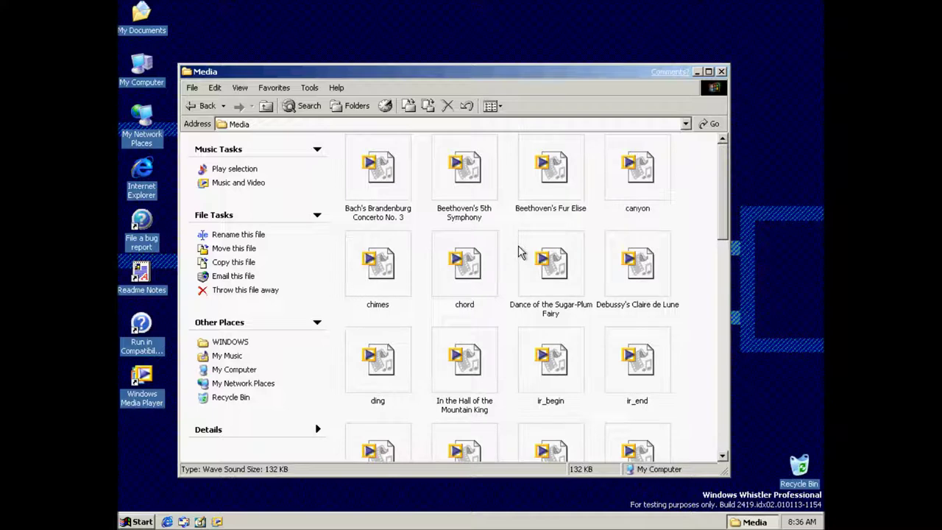
click(207, 106)
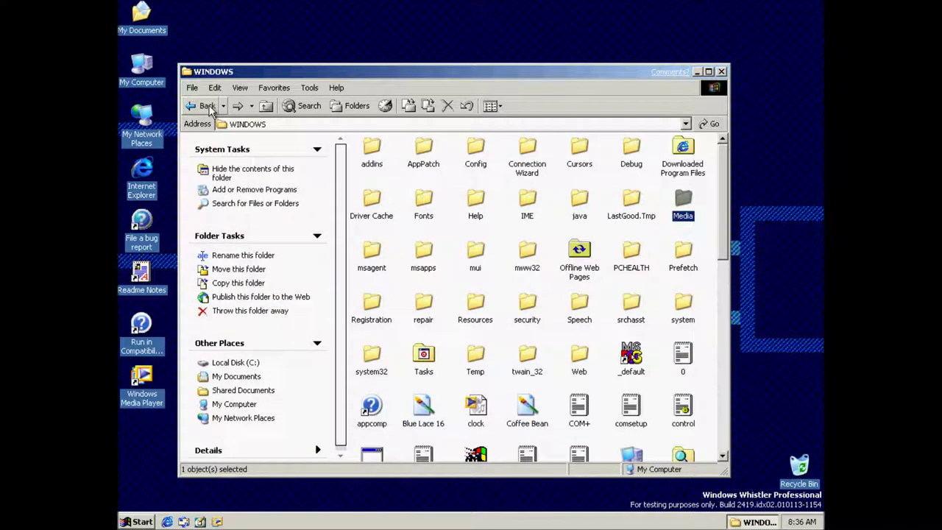
Step: Run the welcome program from the WINDOWS folder to view its Getting Started screen, and close both it and the folder
scroll(519, 315, down, 1)
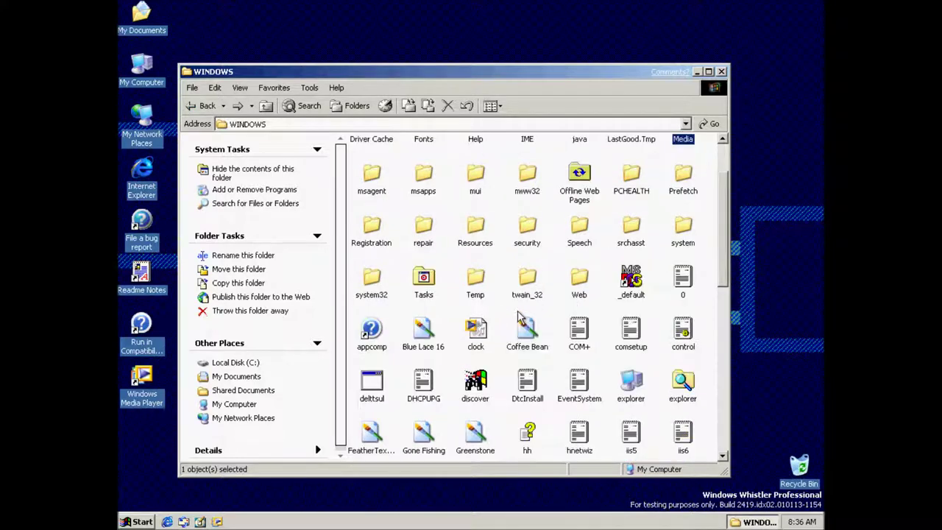
scroll(519, 315, down, 5)
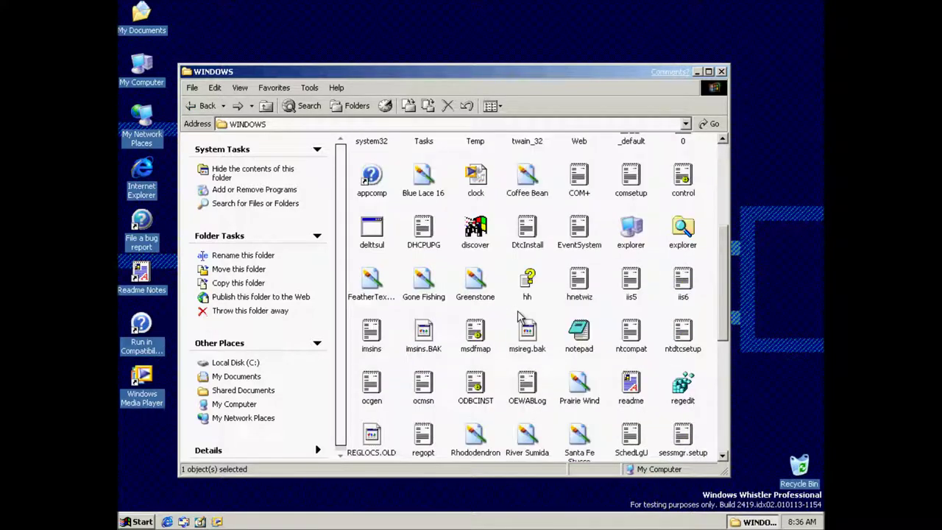
double_click(681, 334)
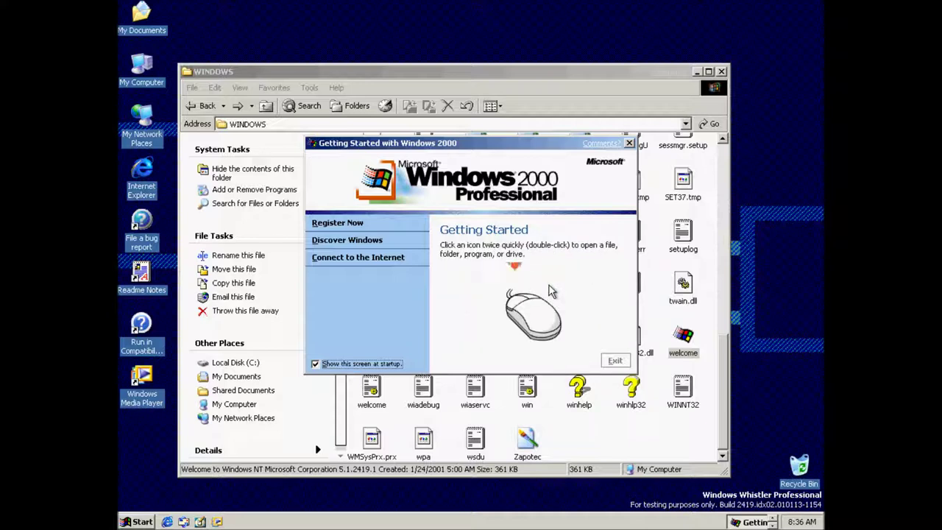
click(613, 360)
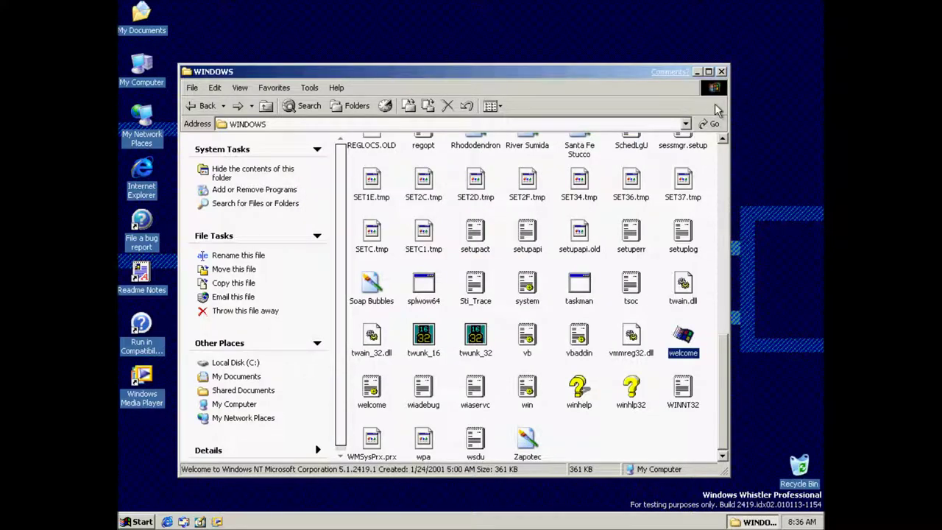
click(721, 71)
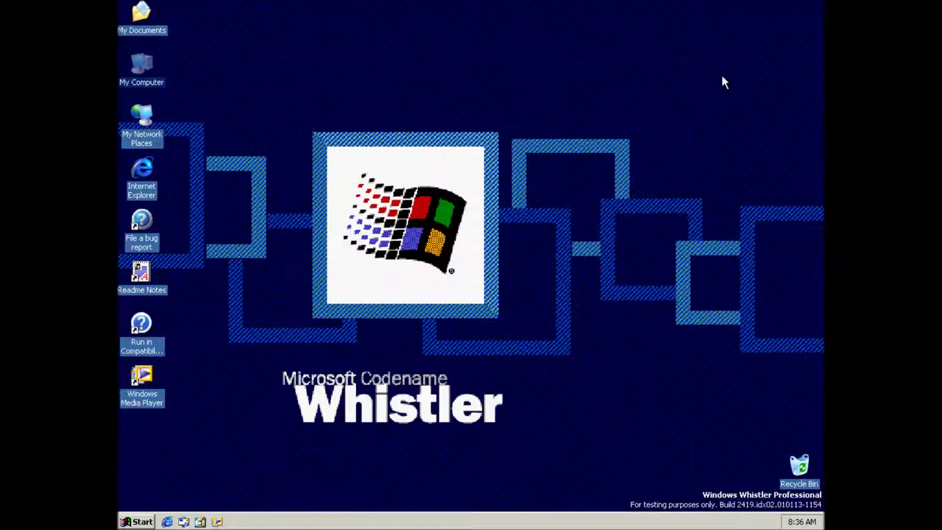